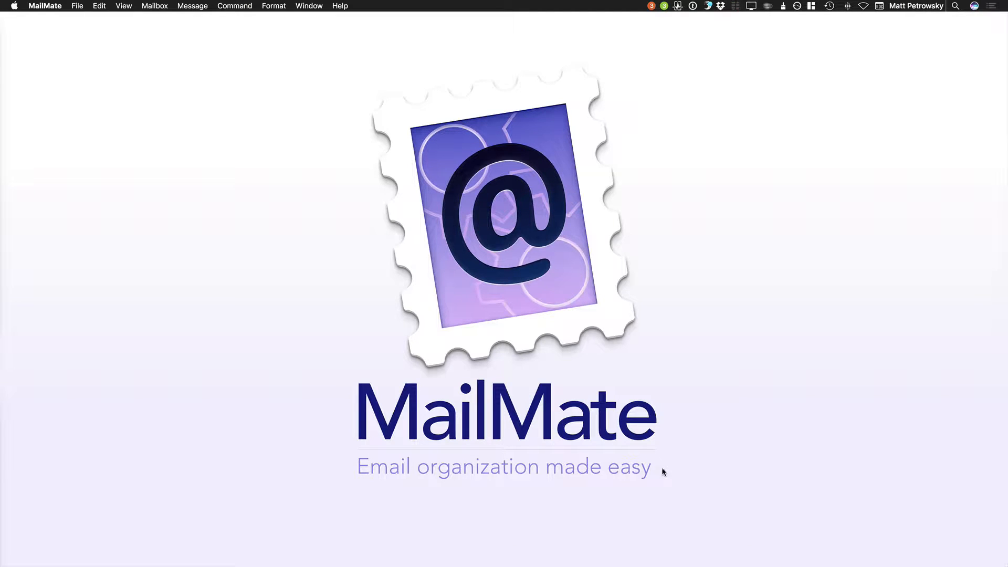
Bring up the MailMate mailbox window with no message selected, and open the General preferences, moved clear of the message list.
left_click(997, 535)
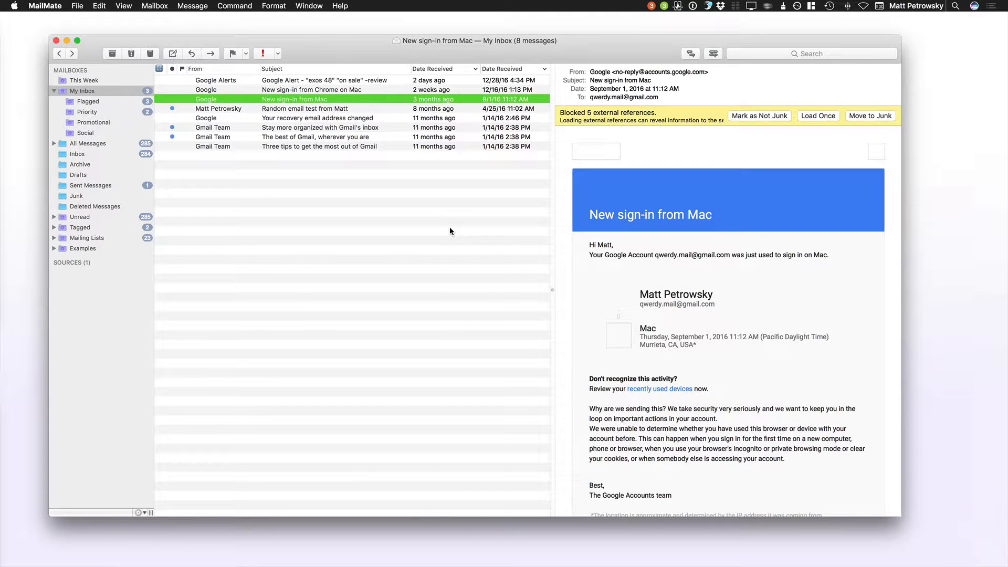
left_click(449, 228)
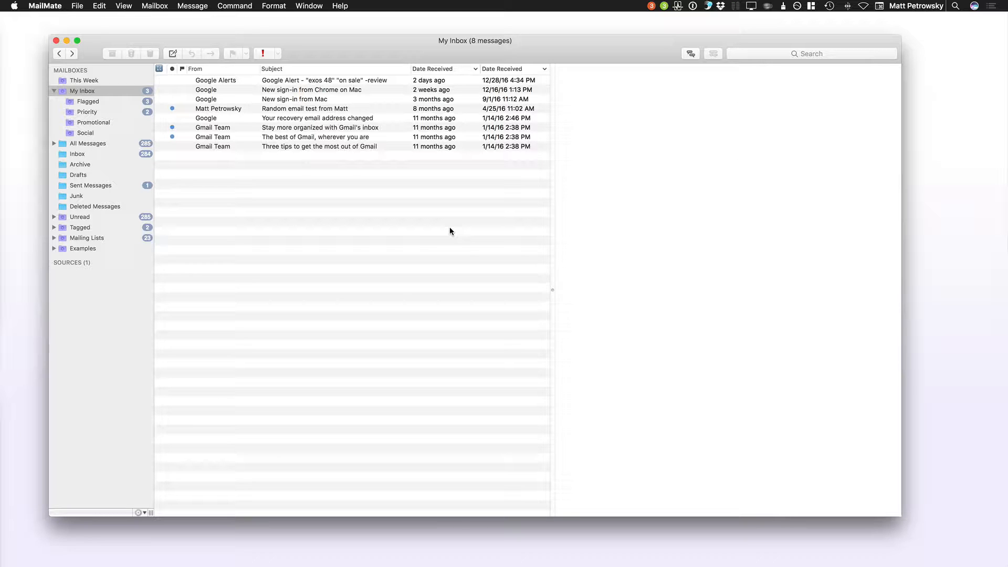
key("super+comma")
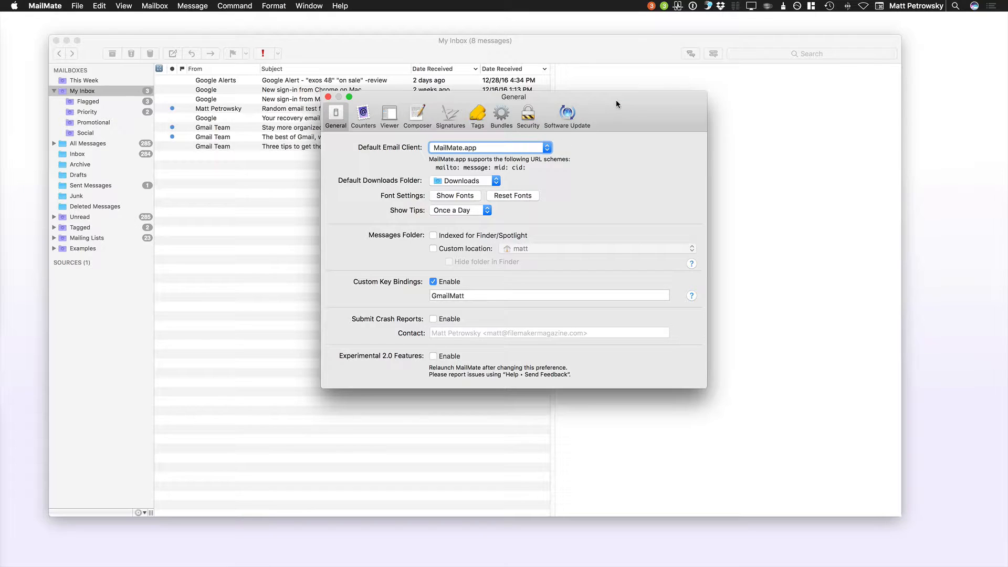
left_click_drag(616, 100, 582, 115)
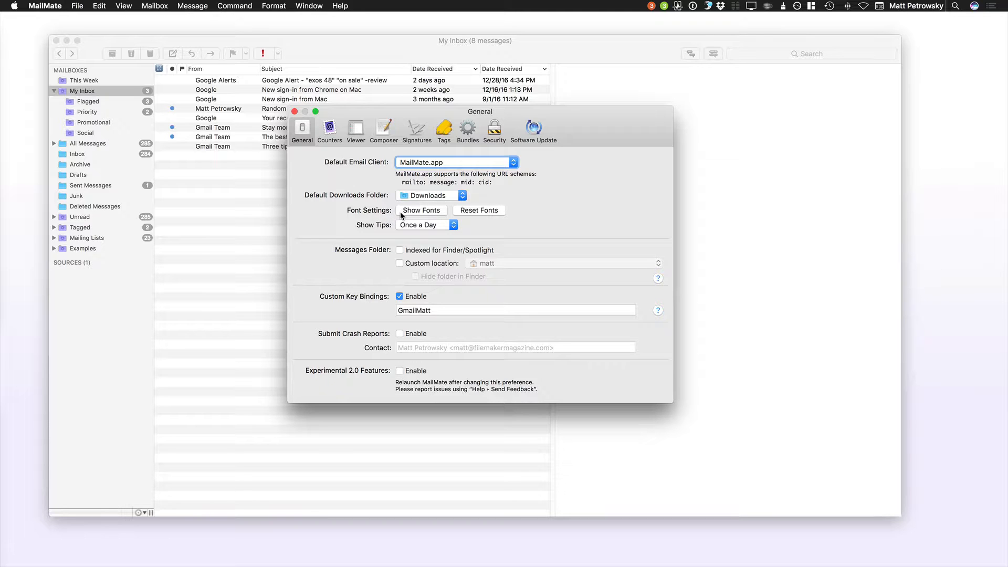
left_click_drag(471, 113, 350, 246)
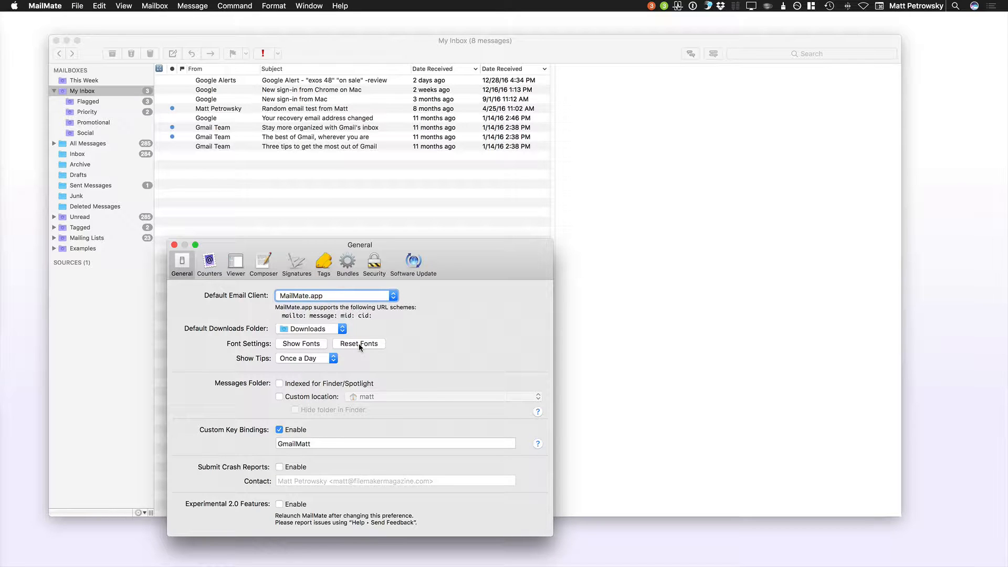
Select the "Your recovery email address changed" message and show the Fonts window beside the message list.
left_click(364, 193)
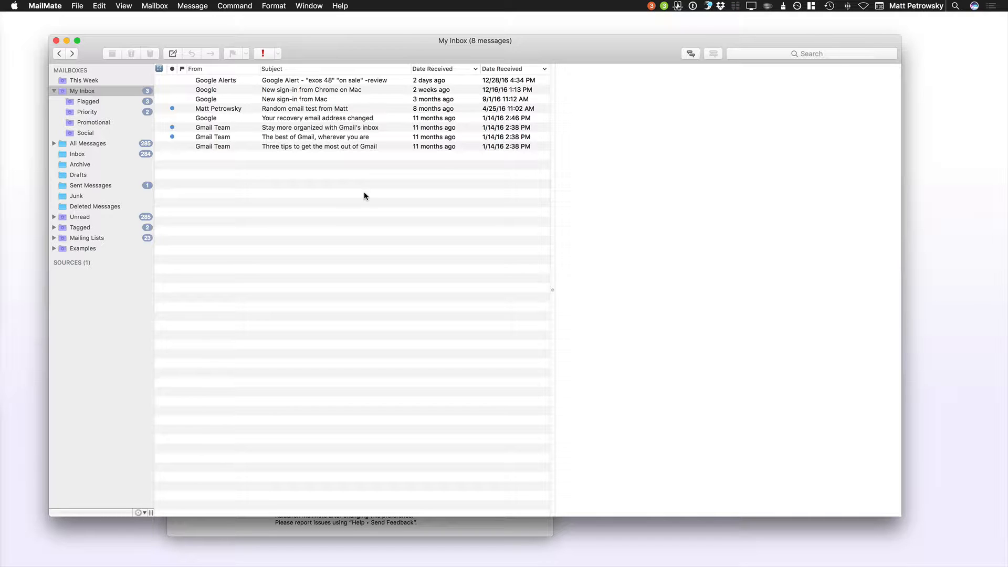
left_click(289, 119)
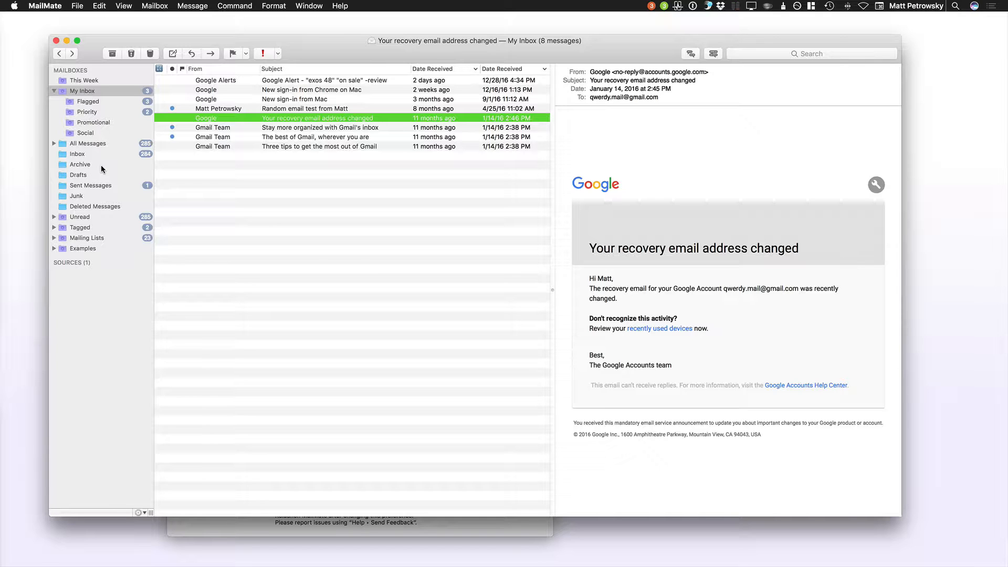
left_click(280, 6)
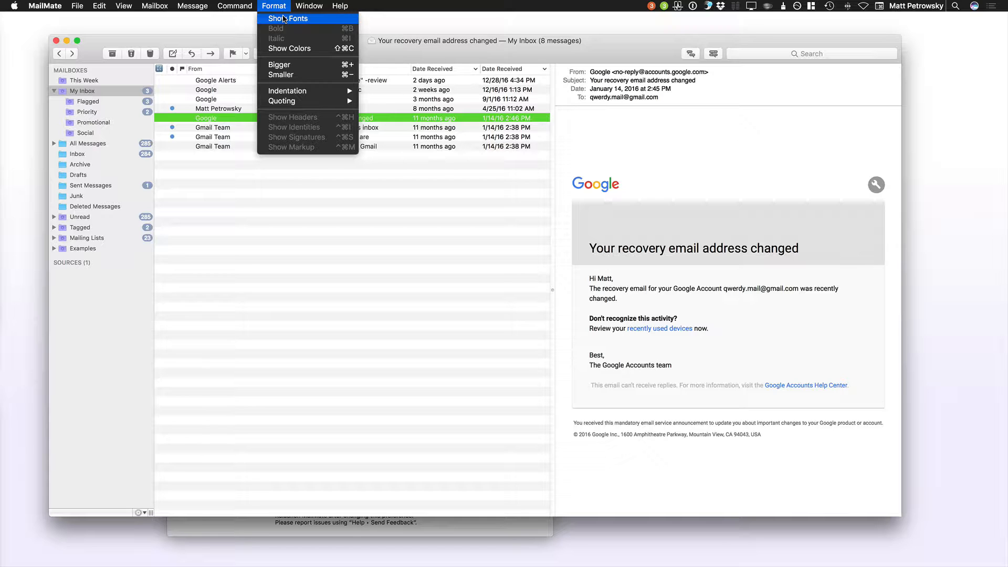
left_click(284, 19)
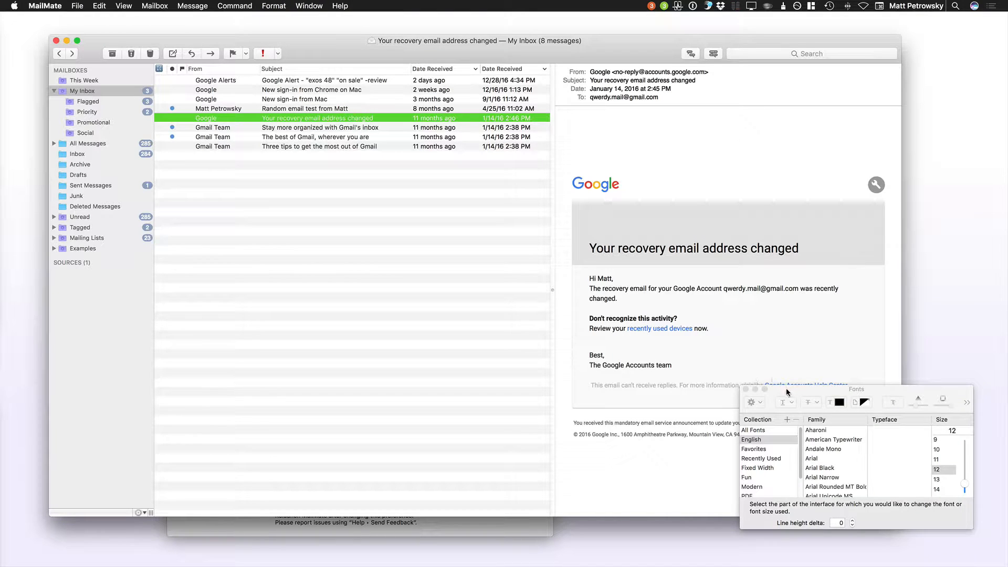
left_click_drag(786, 391, 802, 188)
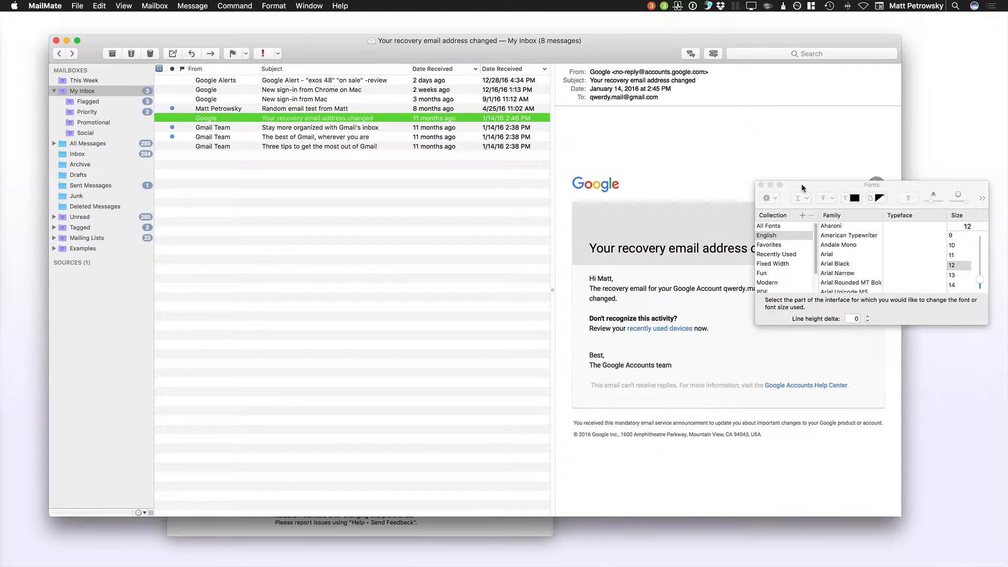
left_click(441, 528)
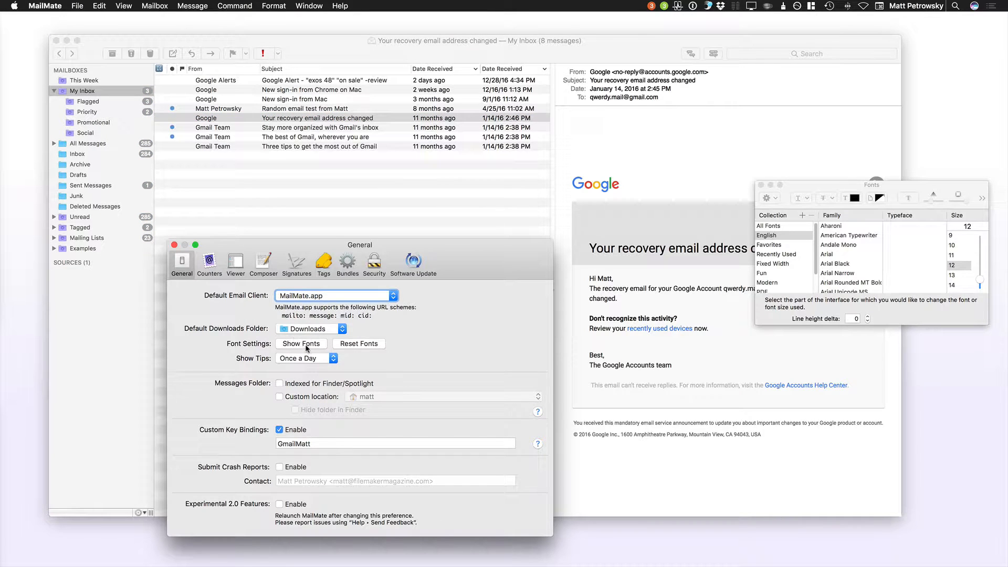
left_click(307, 343)
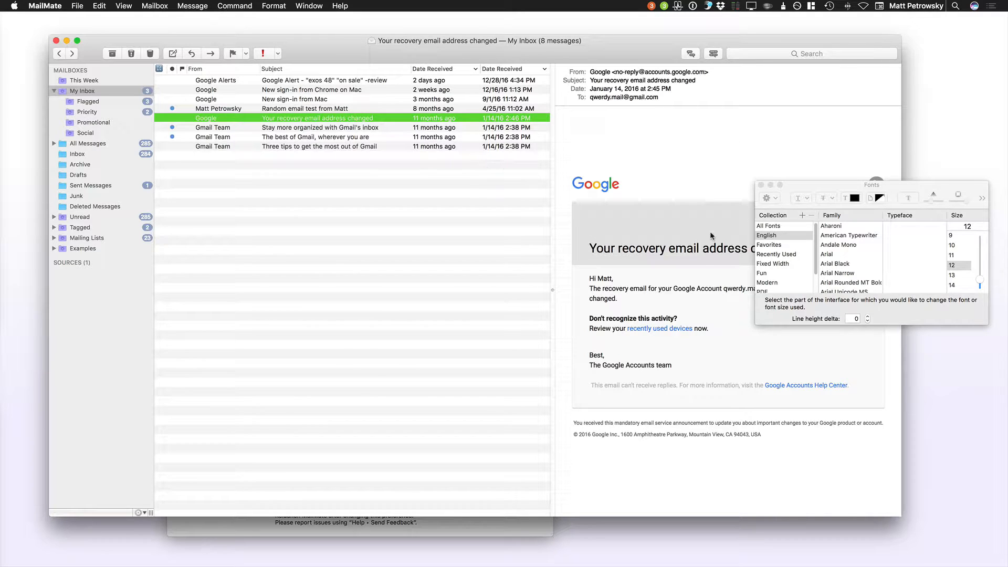
Set the message list font to Helvetica Neue Regular at size 14.
left_click(842, 246)
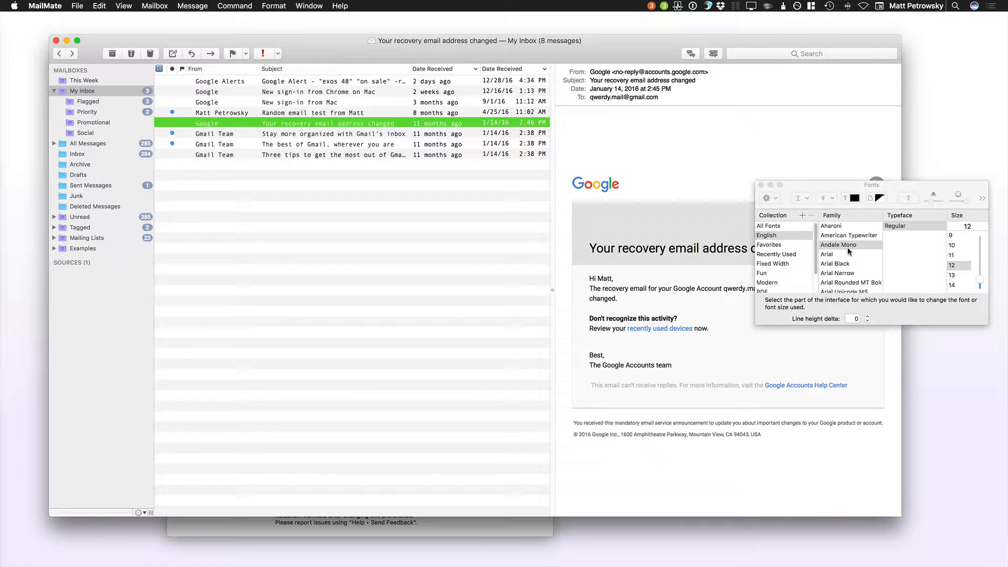
scroll(849, 252, "down", 10)
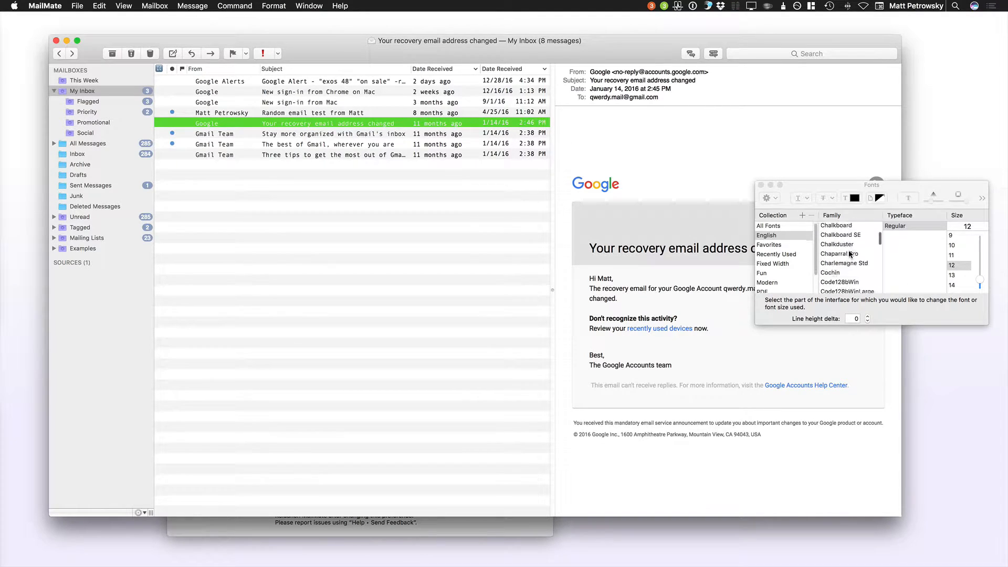
scroll(849, 254, "down", 10)
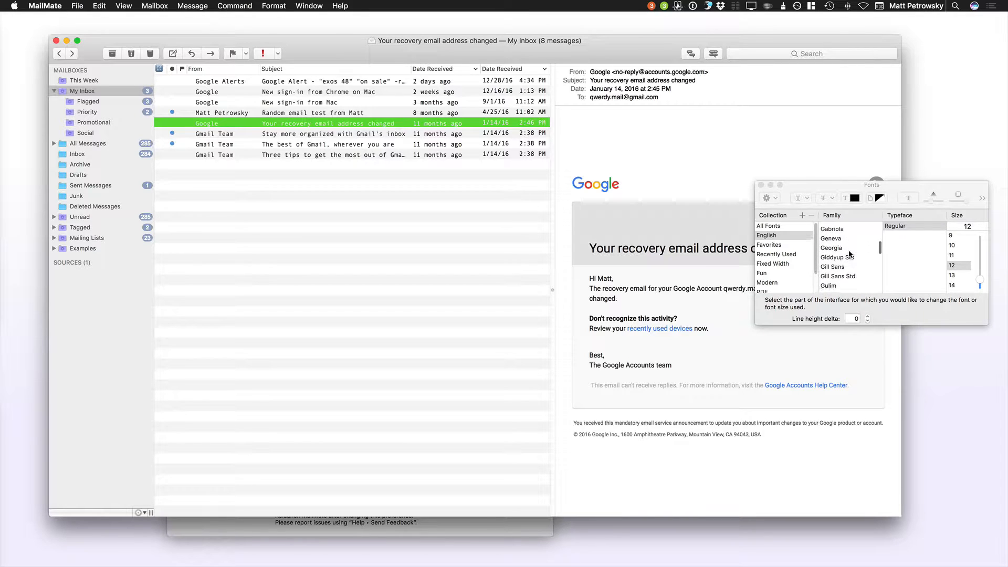
scroll(849, 254, "down", 5)
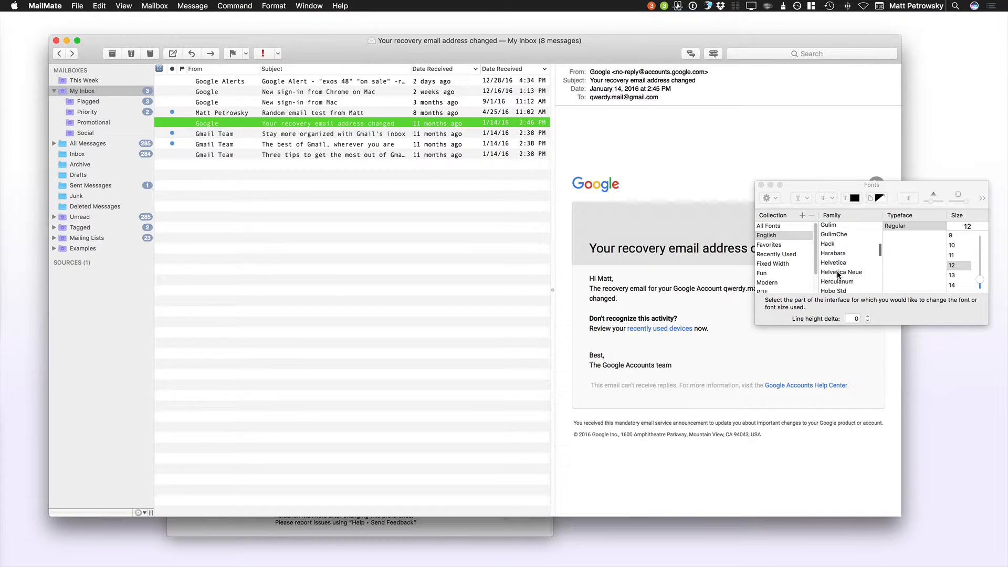
left_click(839, 274)
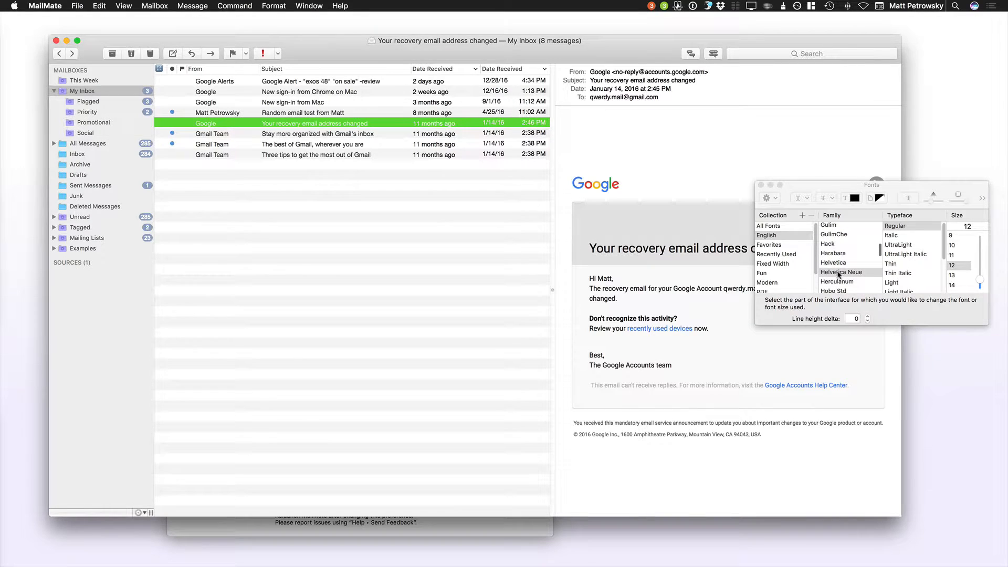
left_click(952, 286)
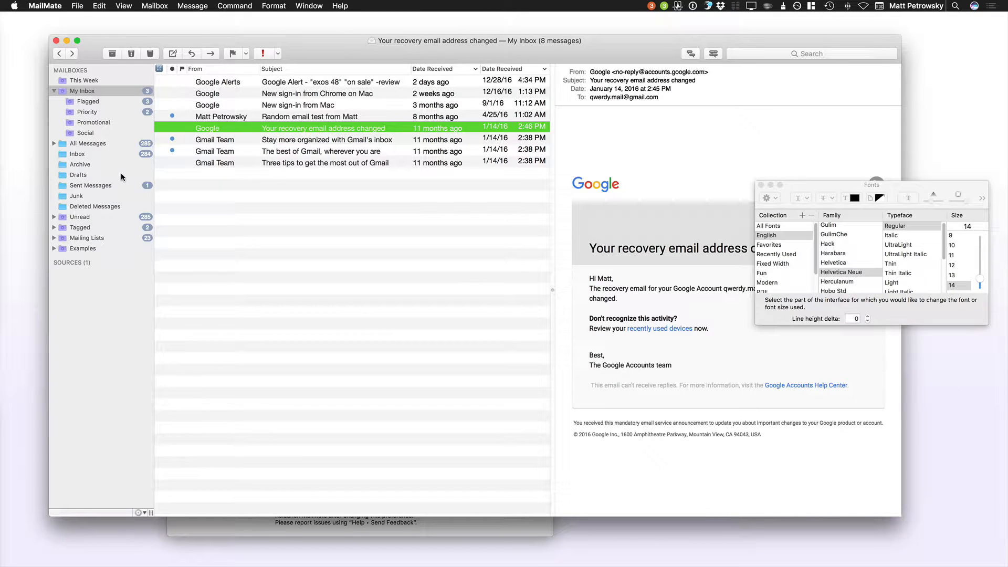
Select the Inbox mailbox and set the mailbox list font to Helvetica Neue Regular at size 12.
left_click(89, 156)
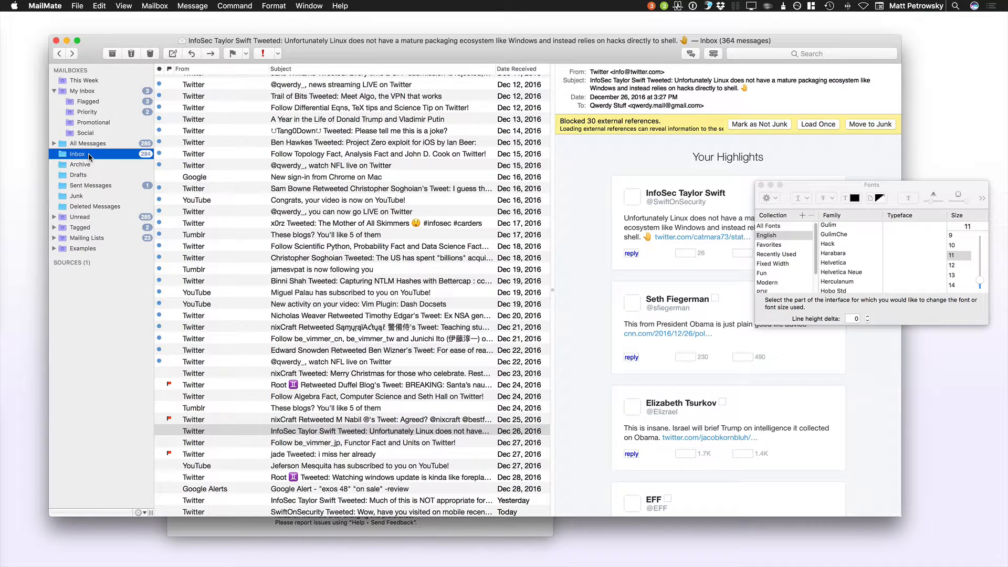
left_click(839, 273)
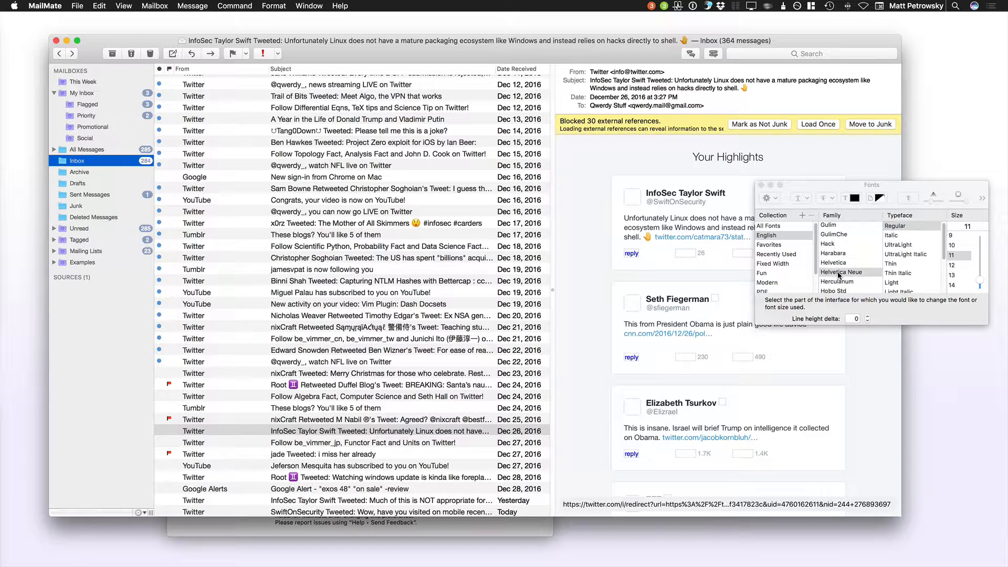
left_click(953, 266)
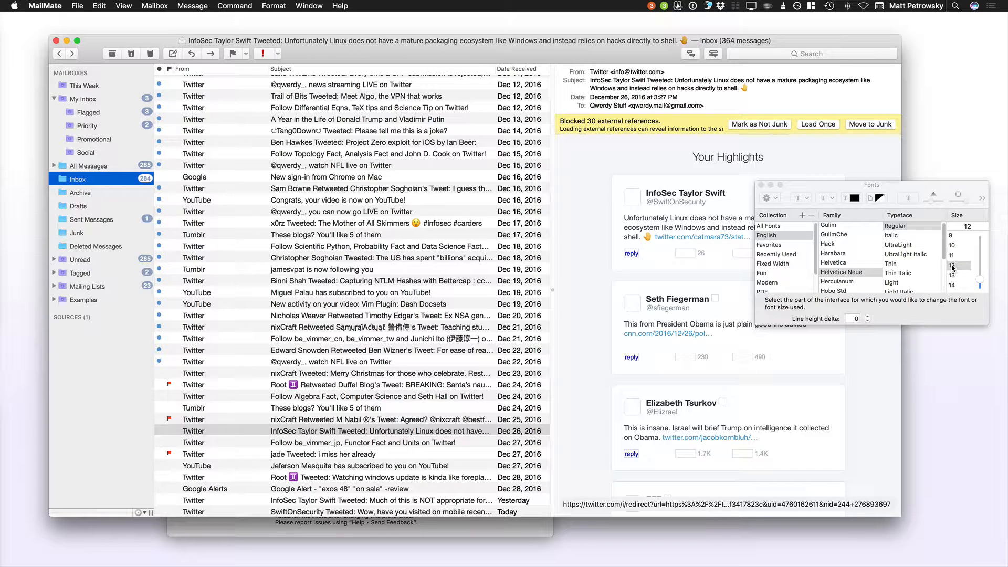
Open the random email test message in My Inbox, set its body text to Helvetica Neue at size 18, and close the Fonts window.
left_click(604, 165)
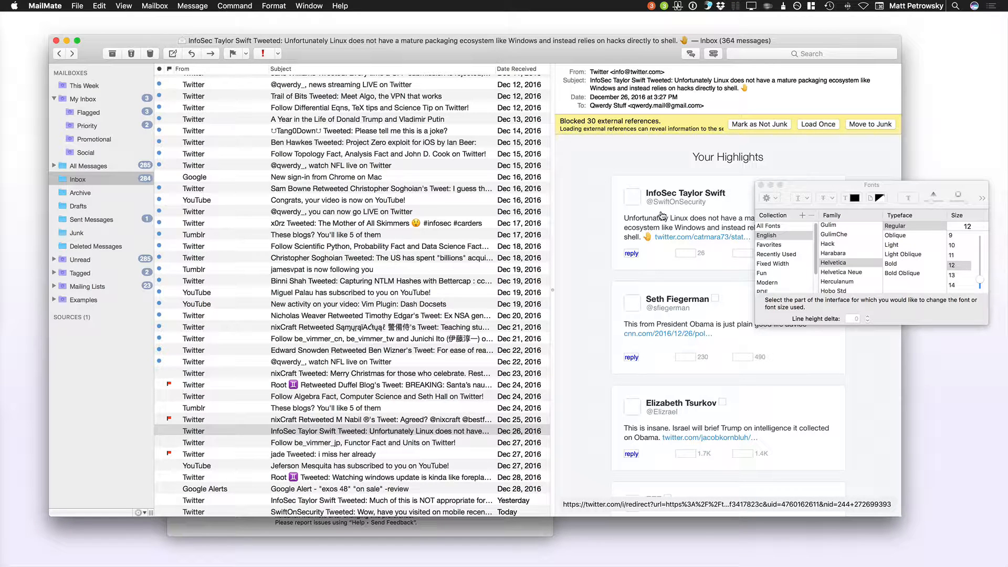
left_click(96, 98)
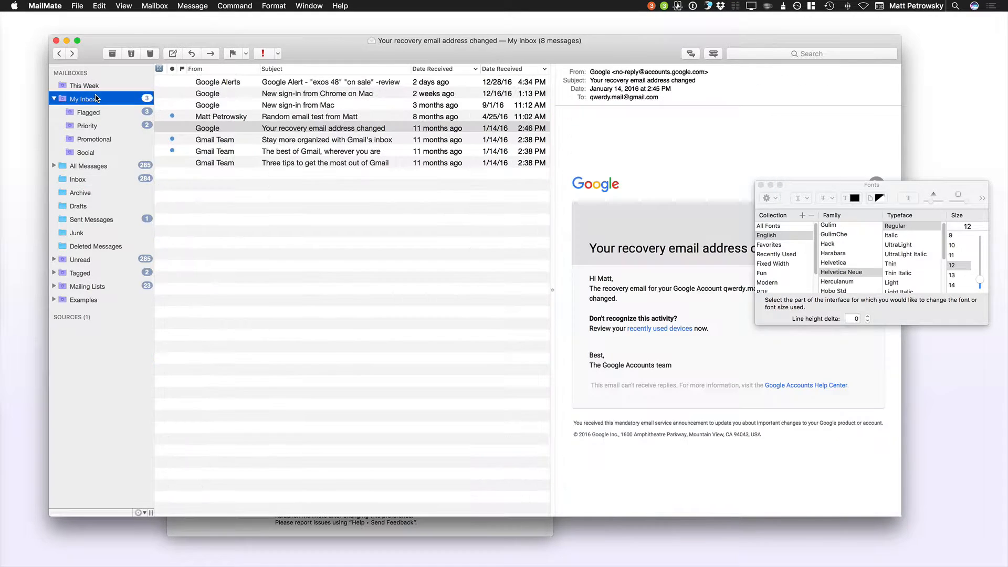
left_click(286, 118)
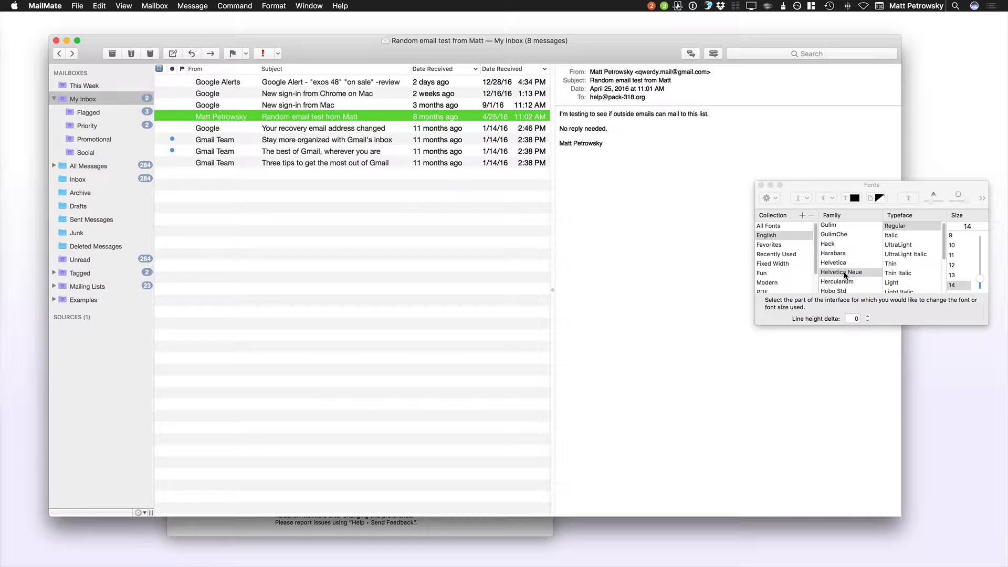
left_click(629, 138)
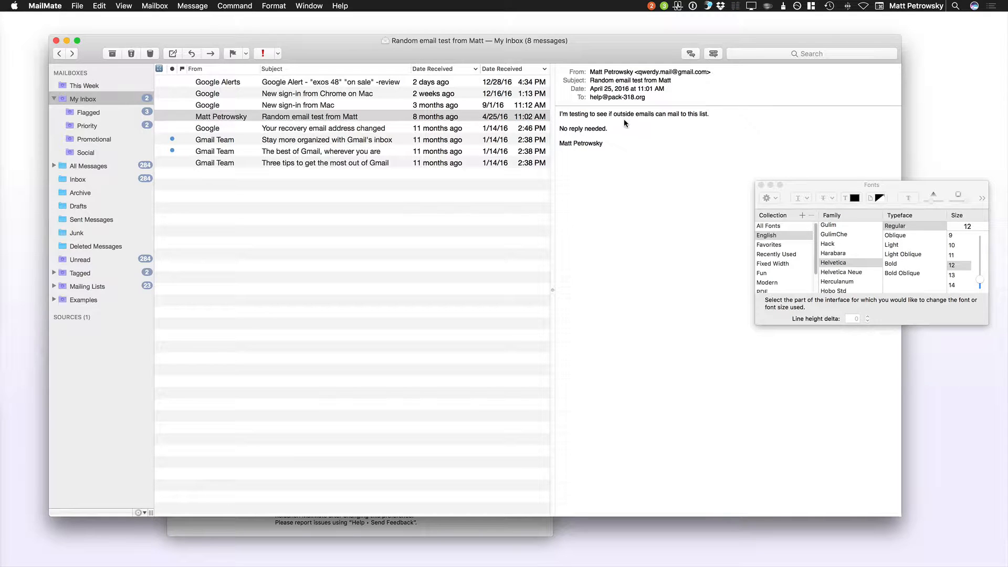
left_click(847, 273)
scroll(954, 288, "down", 2)
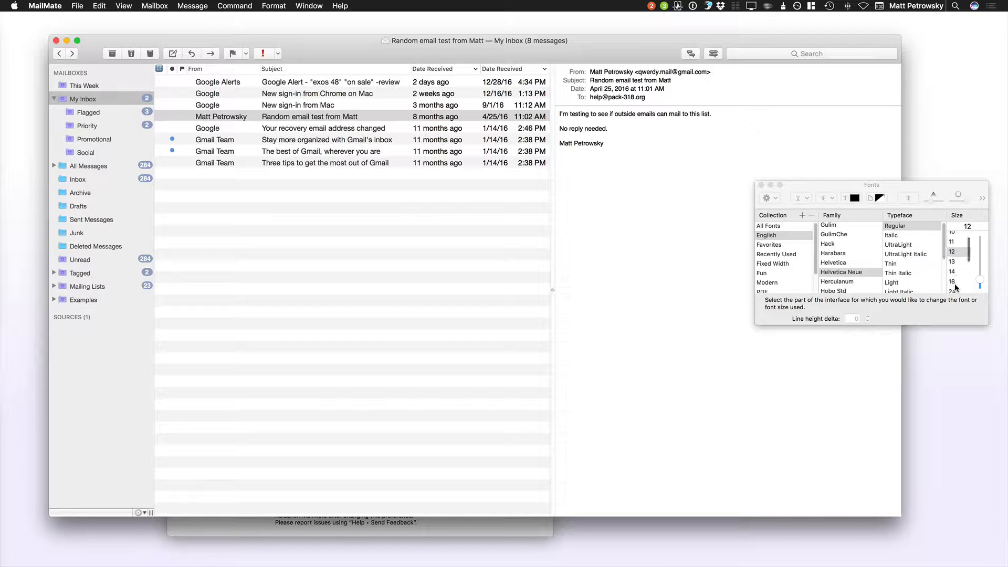
left_click(953, 277)
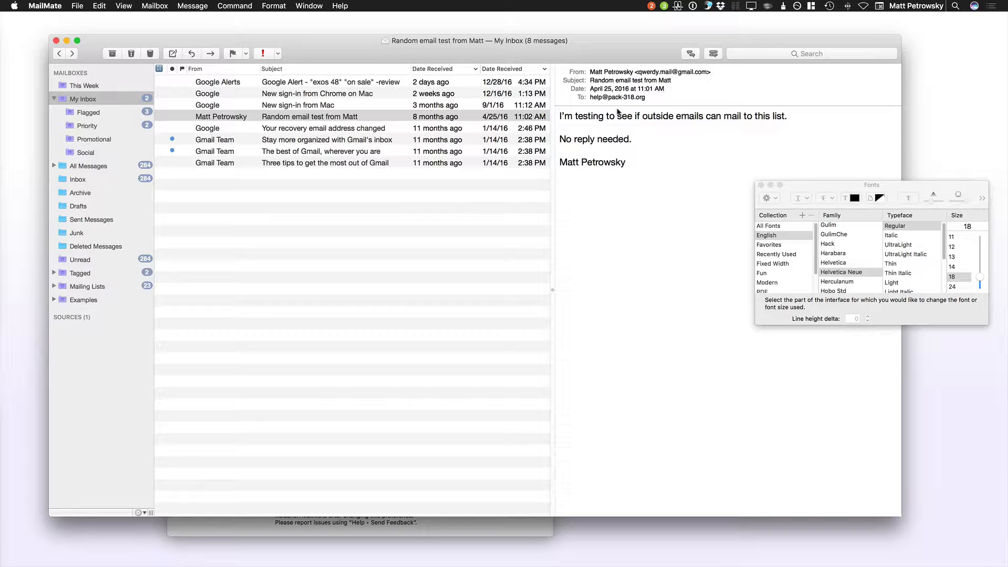
left_click(760, 186)
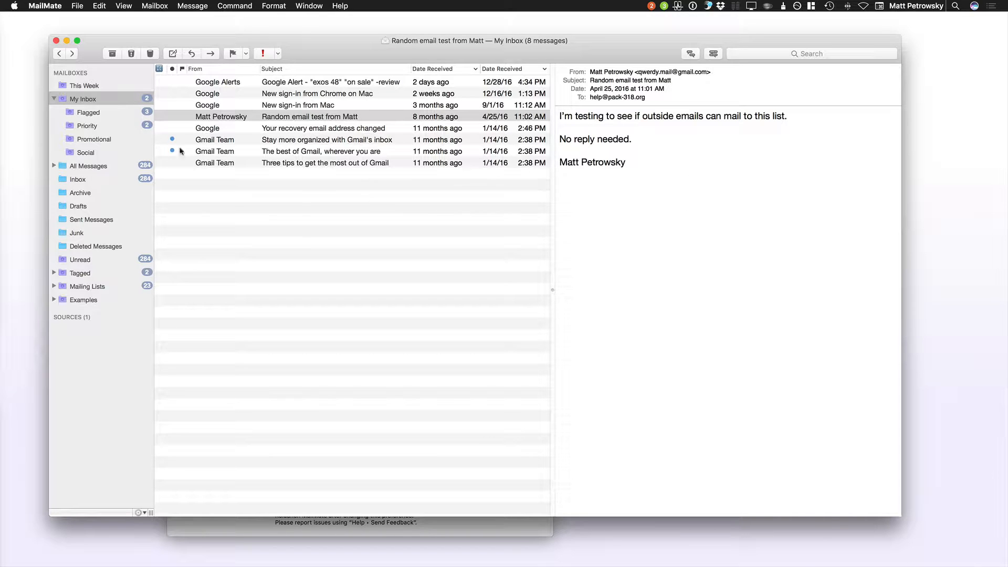
View the Flagged, Priority and Promotional mailboxes under My Inbox with the new fonts.
left_click(87, 113)
left_click(89, 127)
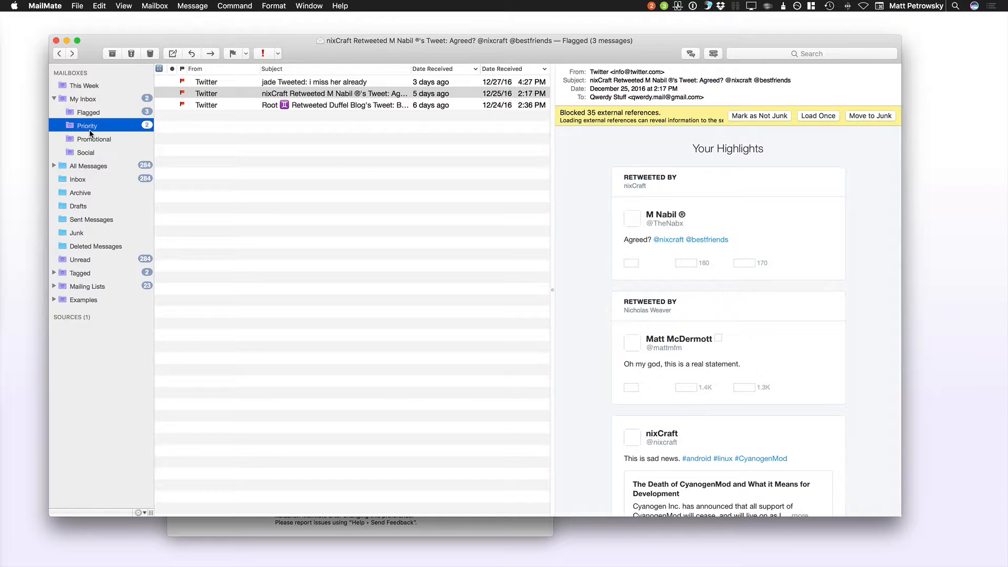
left_click(105, 140)
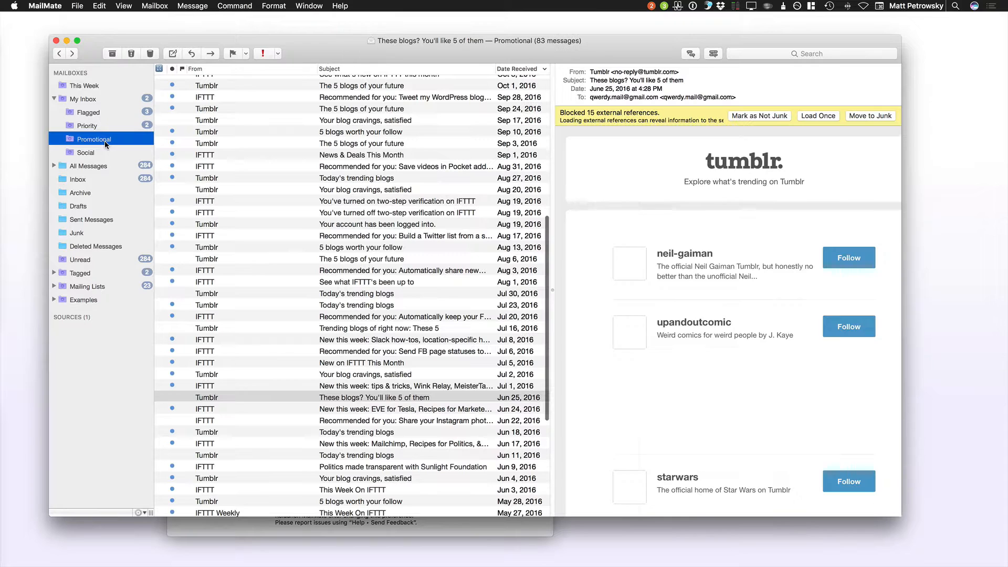
Return to the preferences window and review the General and Counters settings, ending on the Viewer settings.
left_click(467, 528)
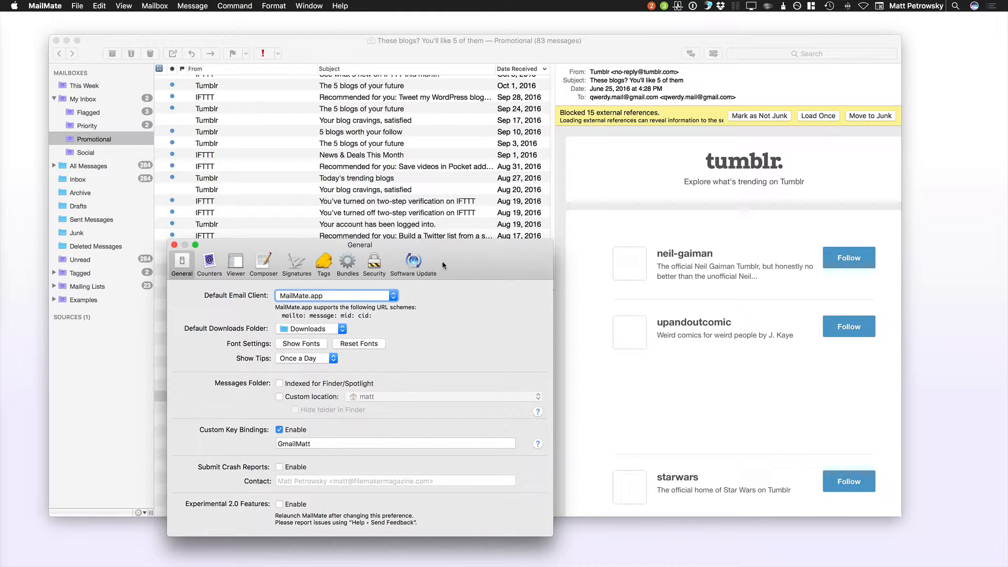
left_click_drag(442, 261, 523, 127)
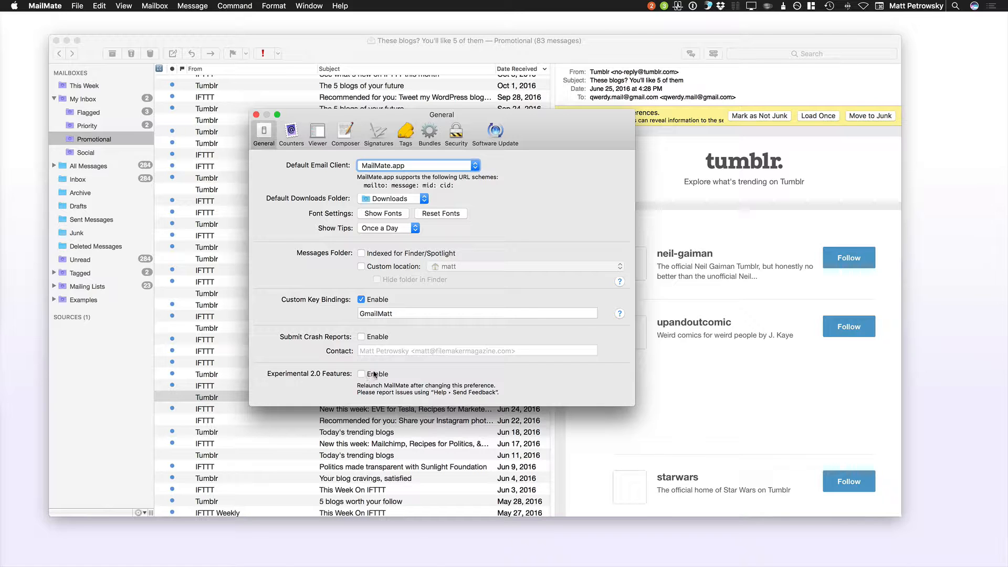
left_click(292, 133)
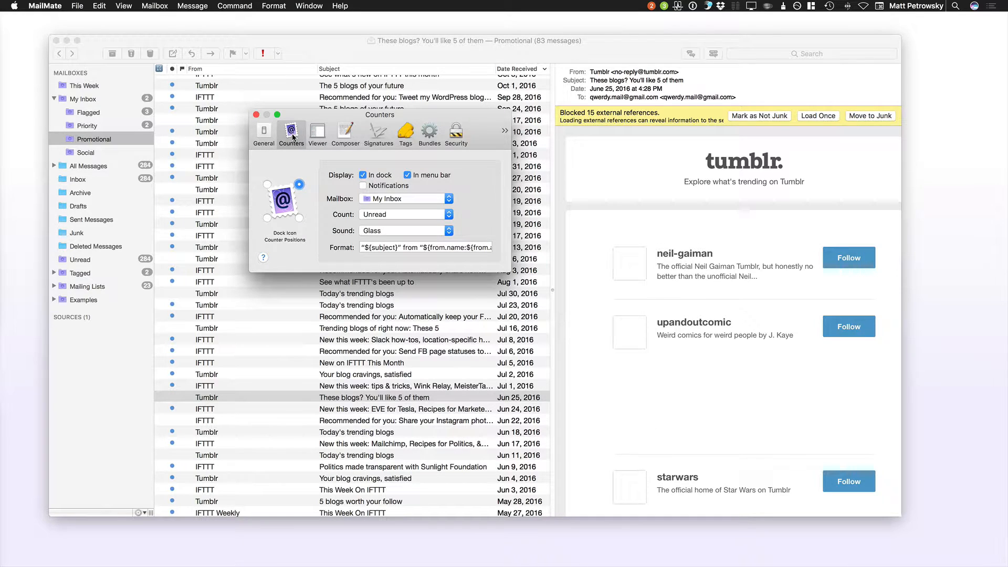
left_click(322, 136)
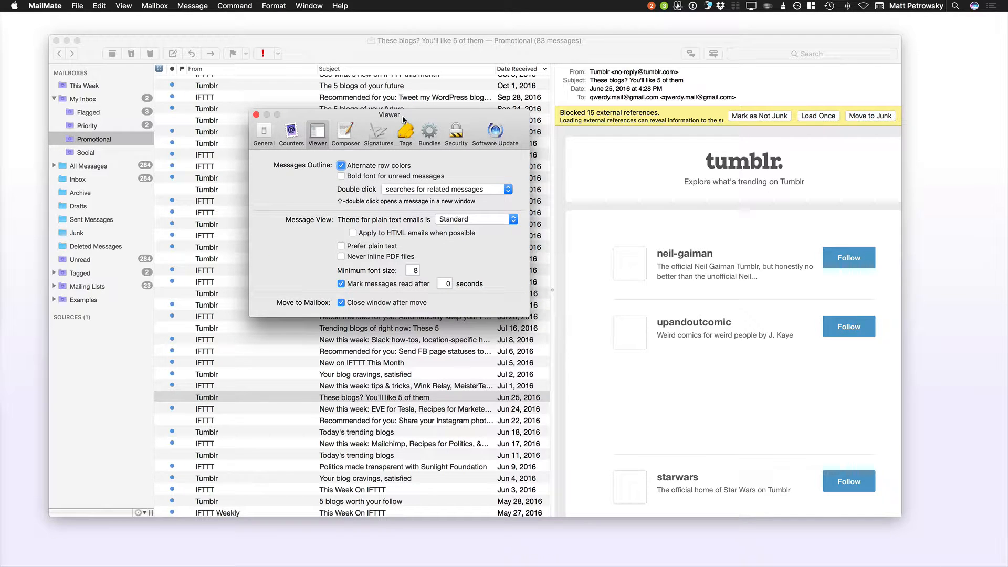
left_click_drag(415, 127, 476, 196)
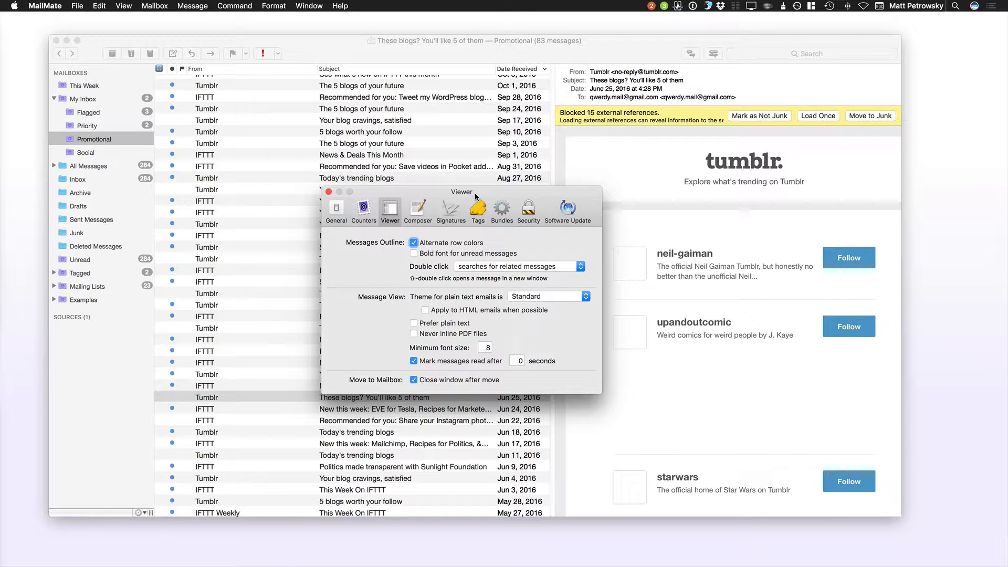
Toggle alternate row colors off and back on, and enable the bold font for unread messages in the Viewer settings.
left_click_drag(476, 197, 655, 150)
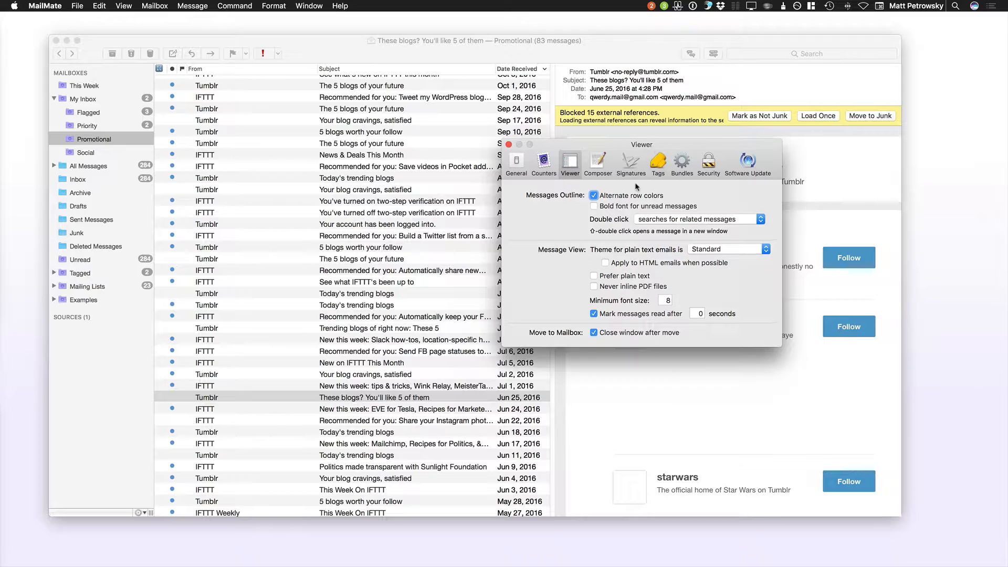
left_click(594, 195)
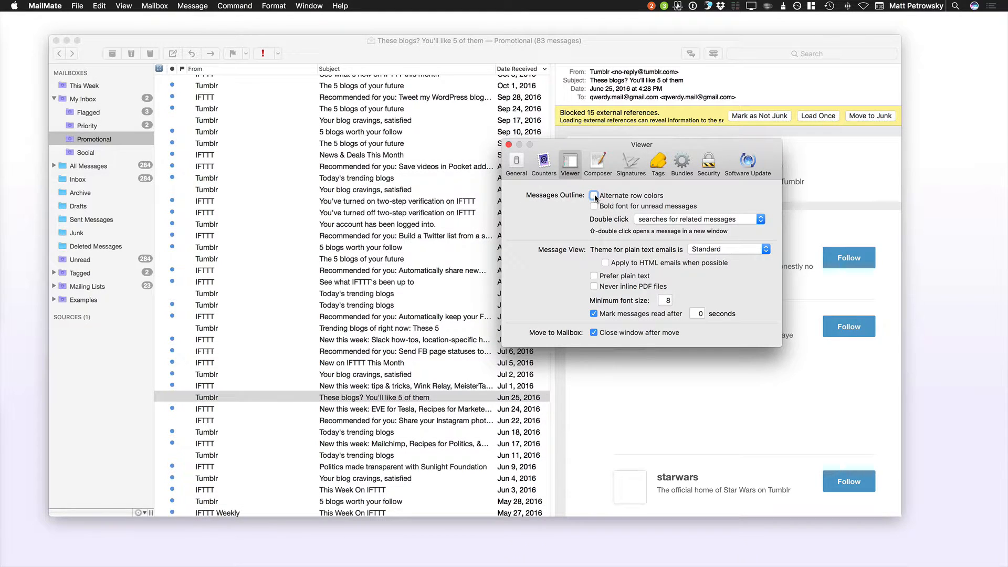
left_click(593, 195)
left_click(594, 207)
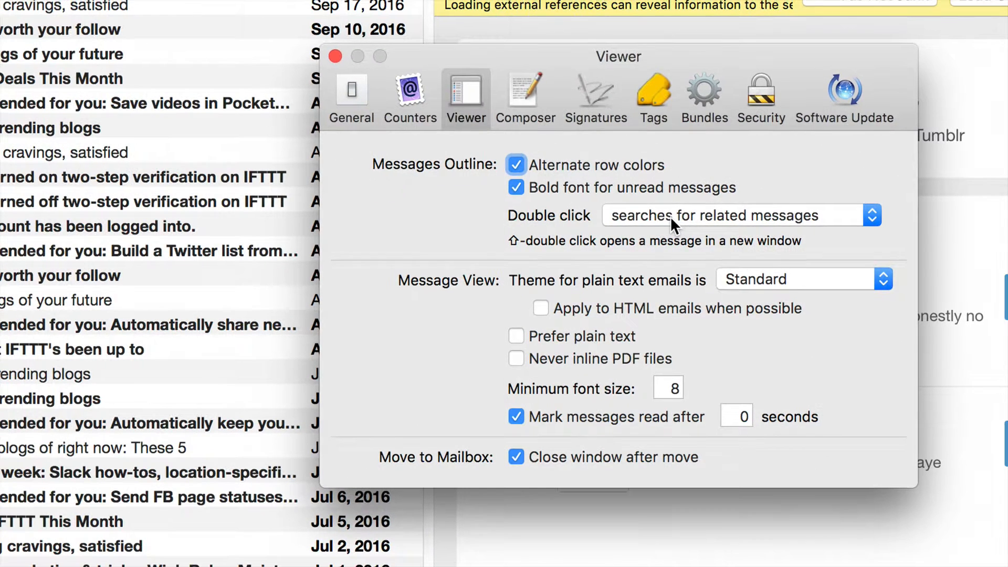
Review the double-click action choices in the Viewer settings and close the preferences window.
left_click(670, 217)
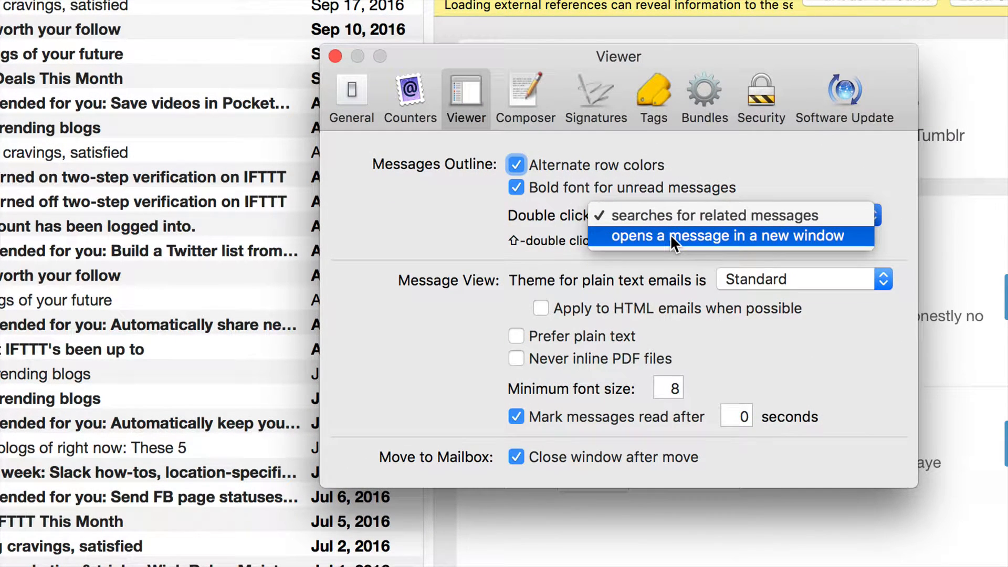
left_click(543, 246)
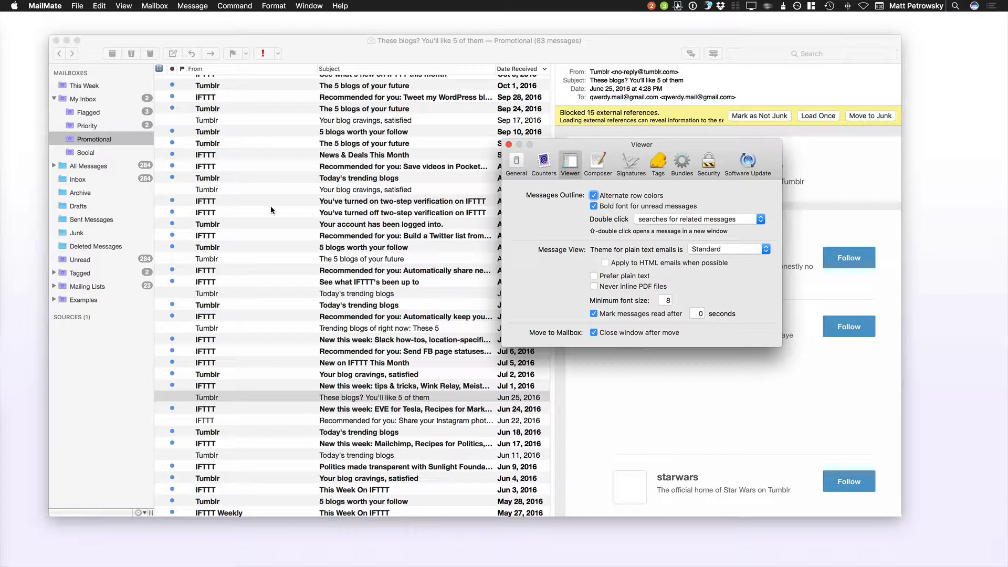
key("super+w")
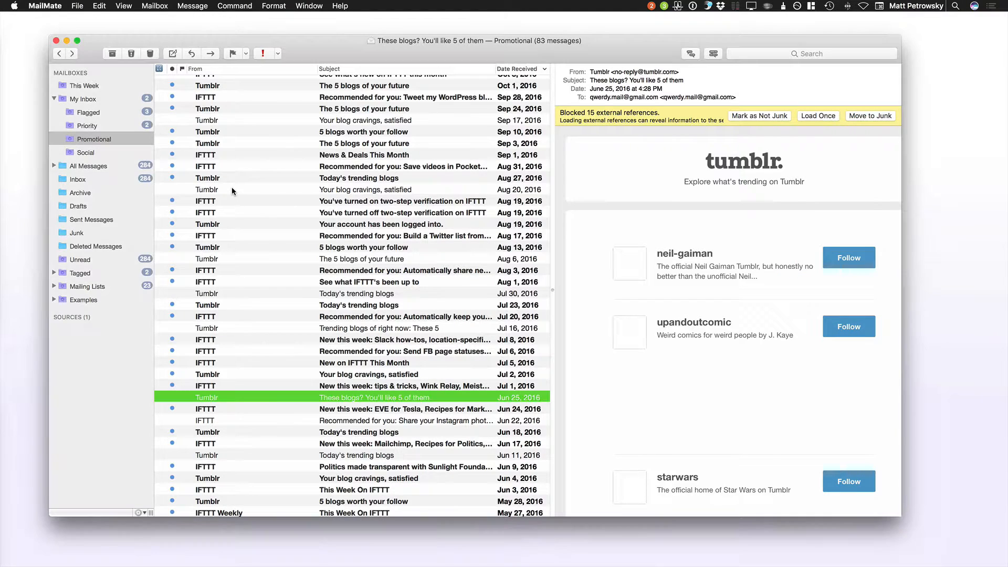
Find all messages from the same sender as the August 20 Tumblr message in Promotional and look through them.
left_click(202, 190)
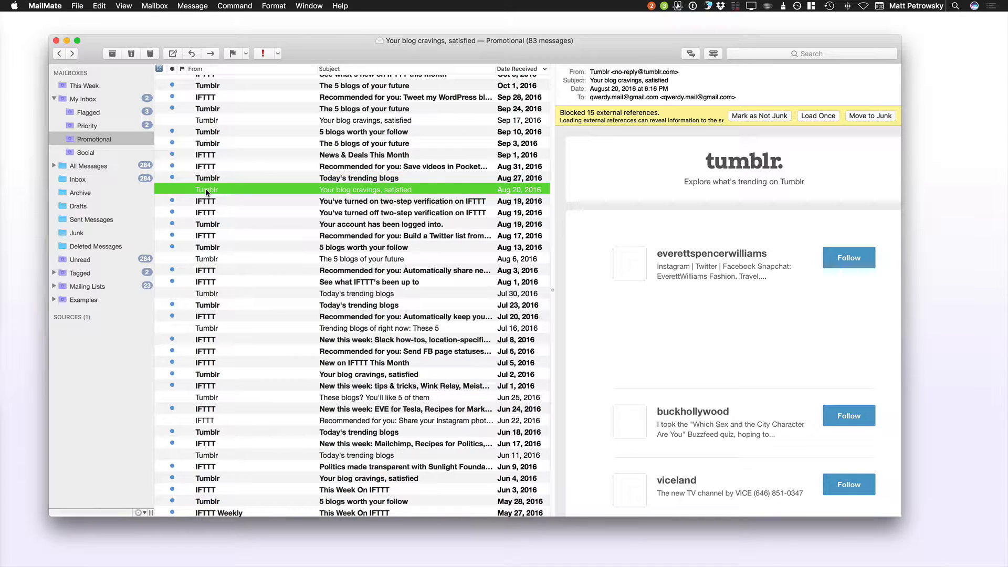
double_click(207, 192)
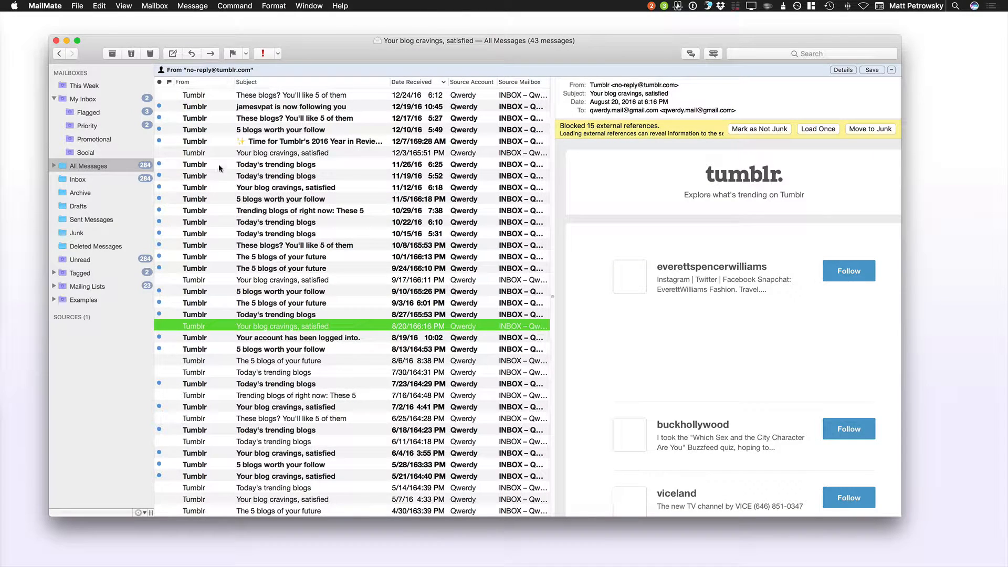
scroll(218, 160, "down", 3)
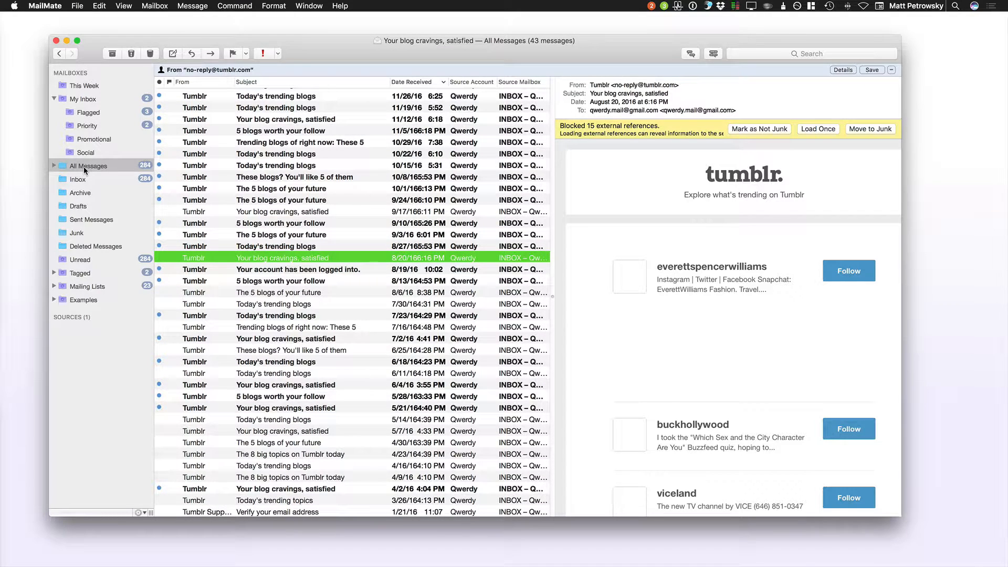
Switch to the Flagged mailbox, clear the sender filter, and return to the Promotional mailbox.
left_click(69, 116)
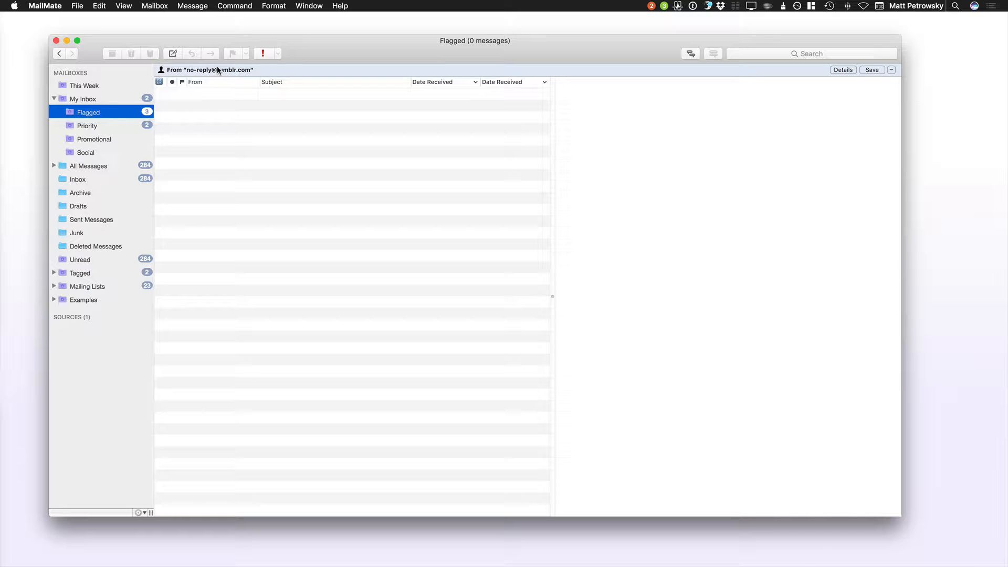
key("Escape")
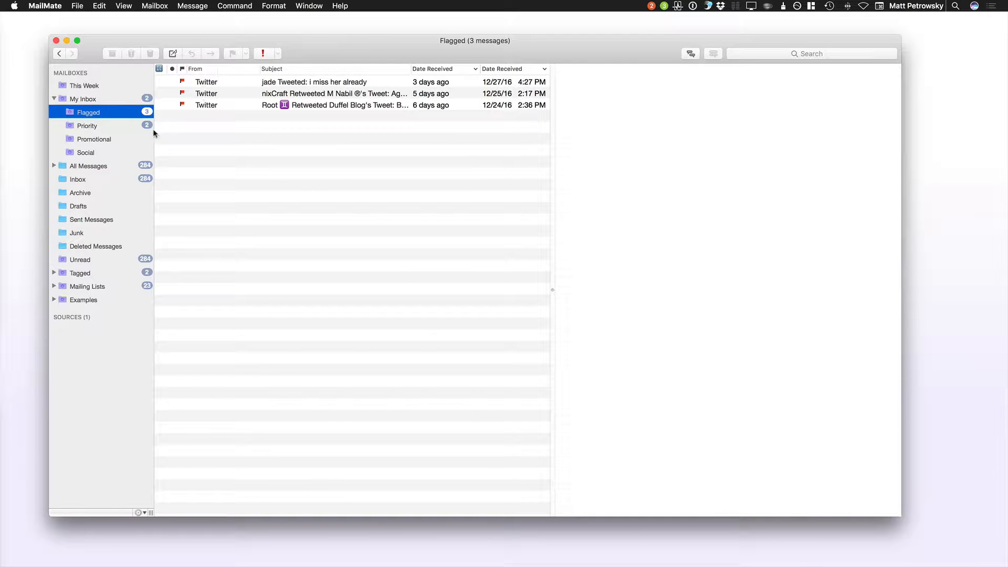
left_click(85, 140)
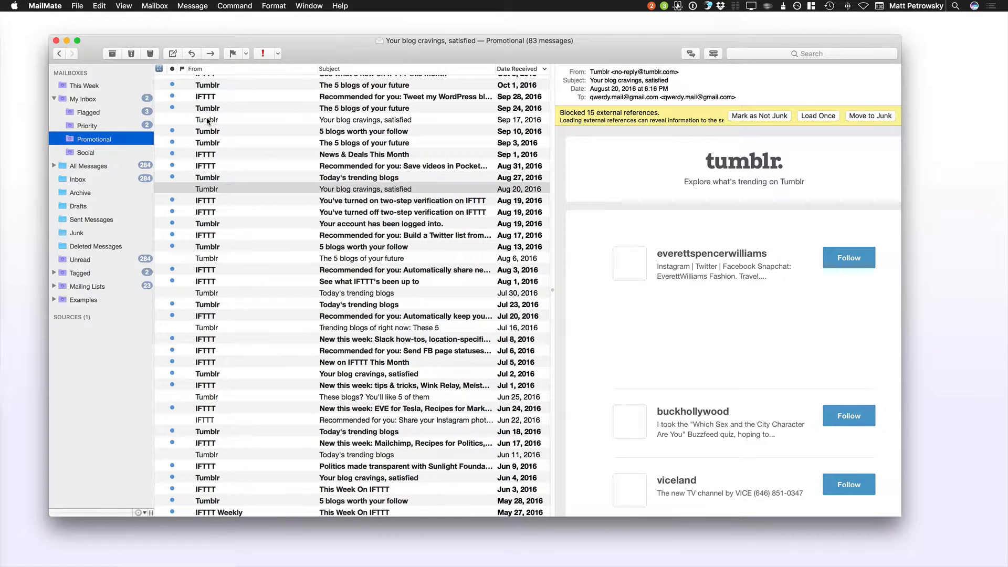
Search by the sender of the September 17 Tumblr message and view that filter in Promotional and All Messages.
left_click(207, 120)
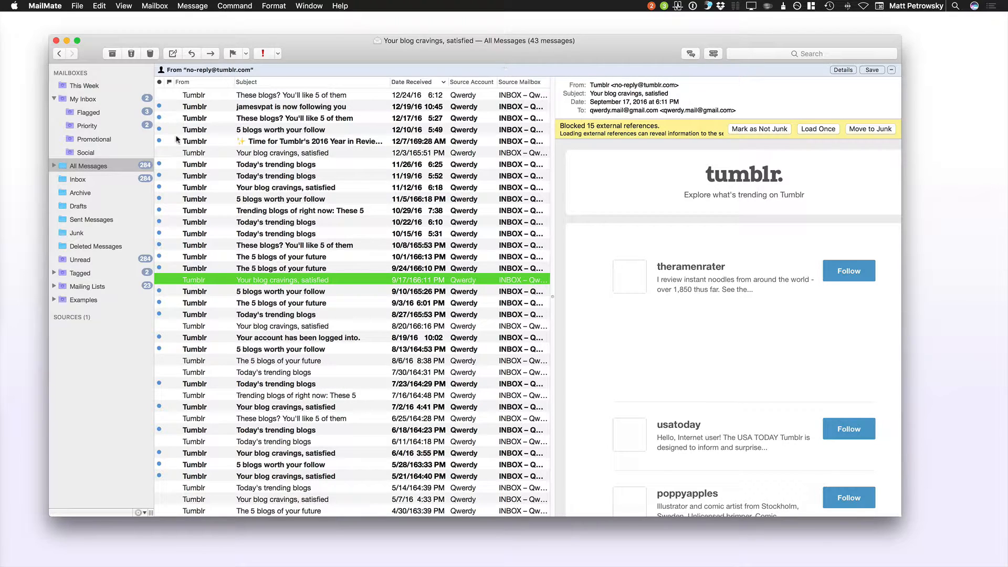
left_click(70, 139)
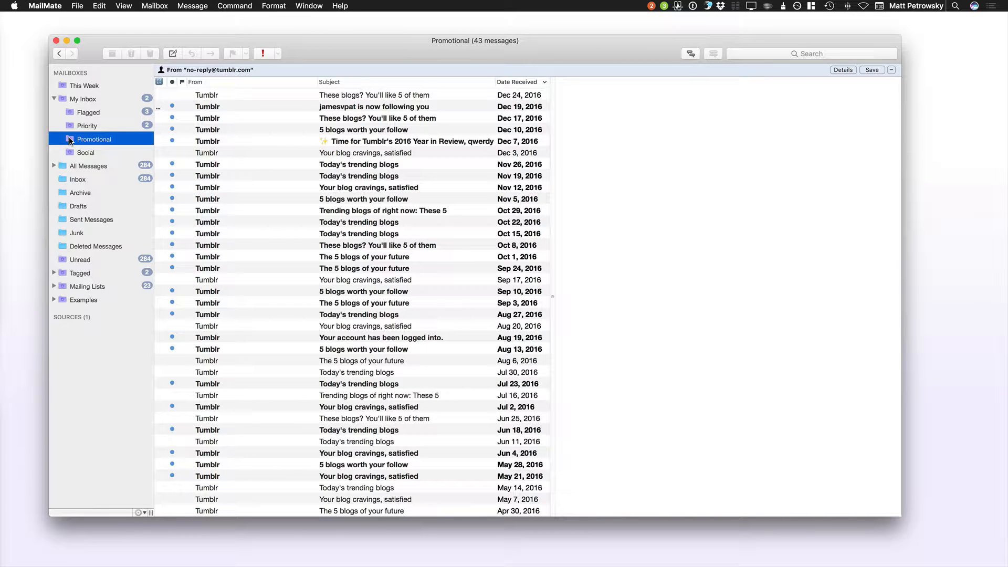
left_click(63, 167)
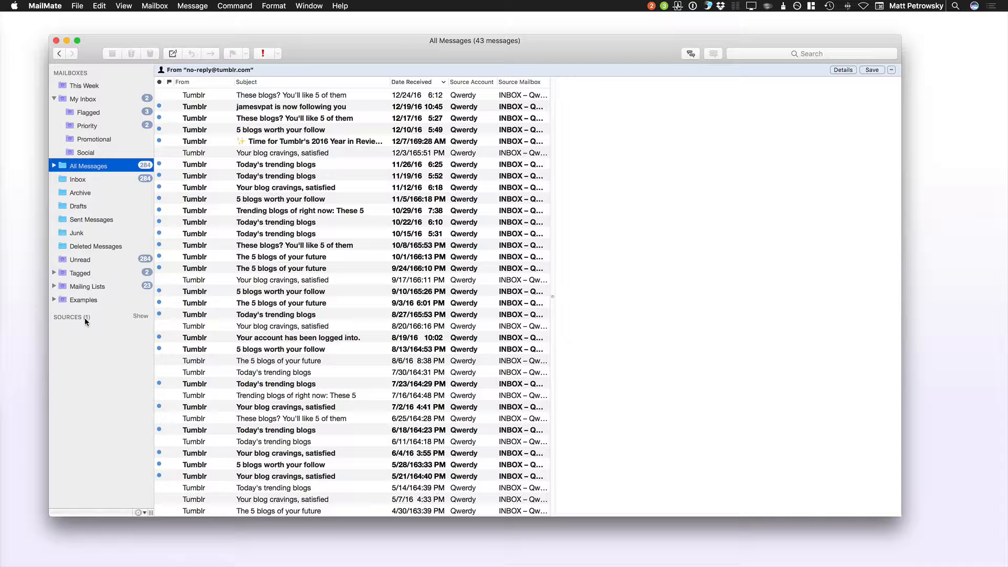
Show the Sources section in the mailbox list, return to Promotional, and clear its sender filter.
left_click(139, 316)
left_click(70, 140)
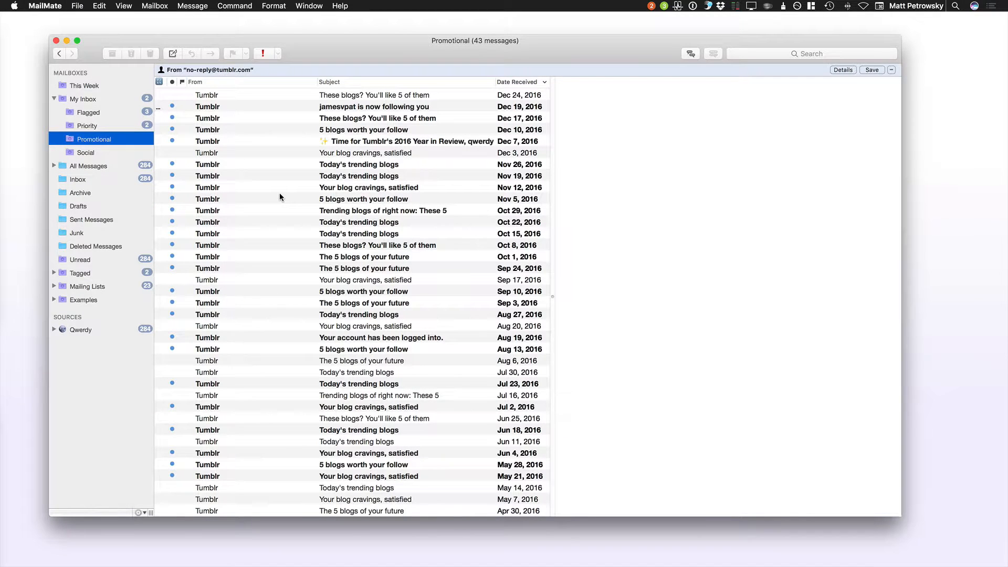
key("Escape")
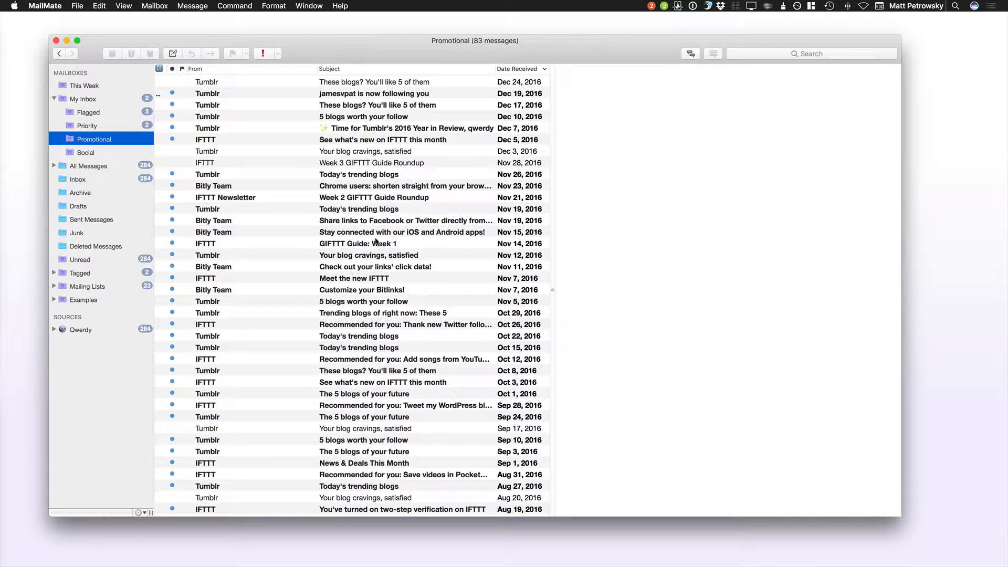
Review the available message list columns and narrow the From column to give Subject more room.
right_click(397, 67)
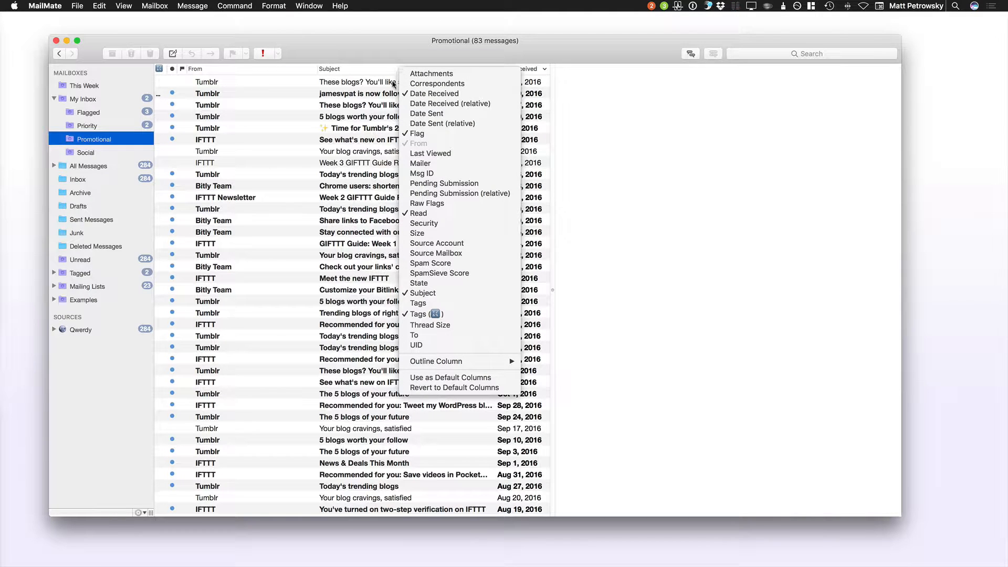
left_click(341, 232)
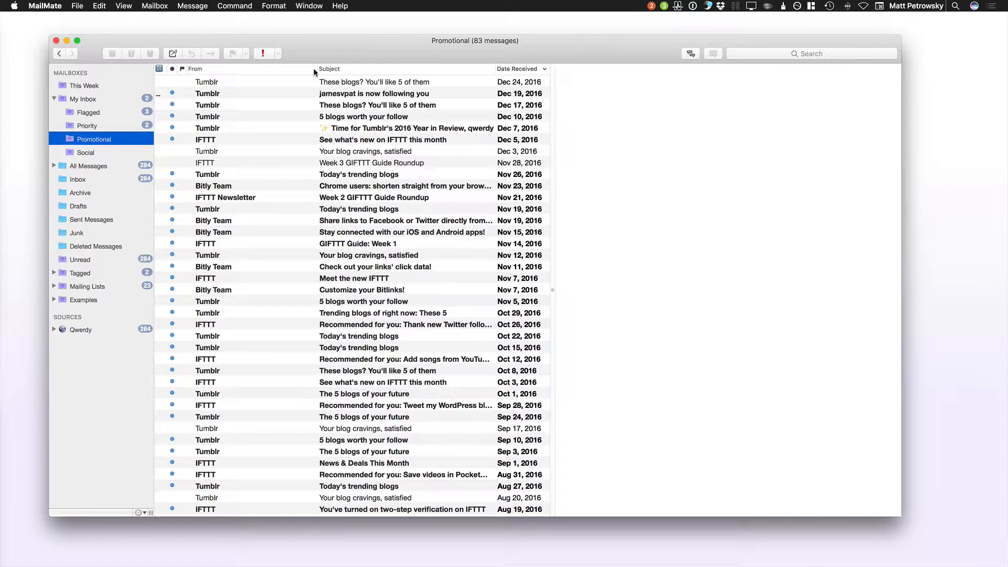
left_click_drag(316, 71, 284, 71)
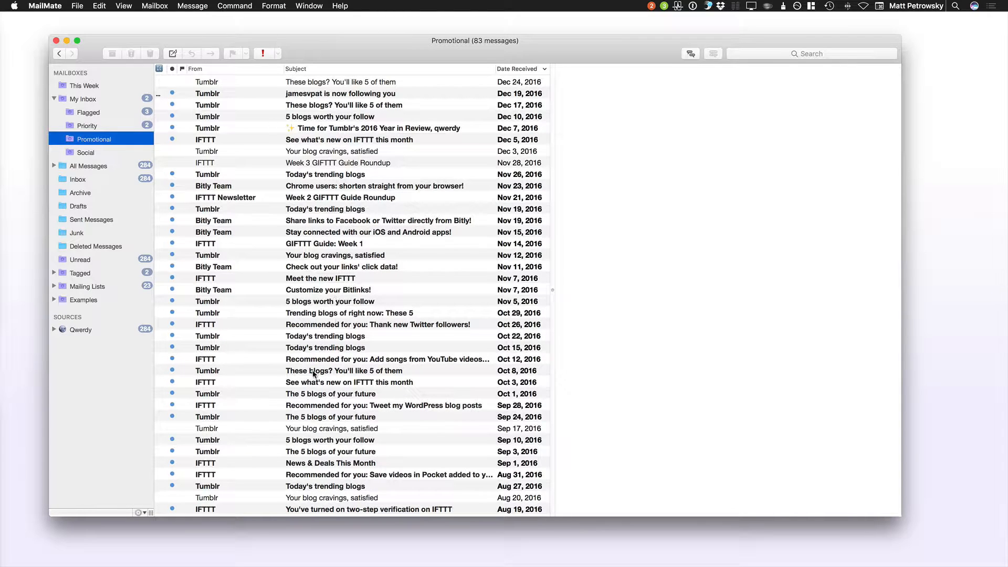
Find all messages sharing the subject of the October 8 Tumblr message and select every message in the results.
left_click(342, 371, "alt")
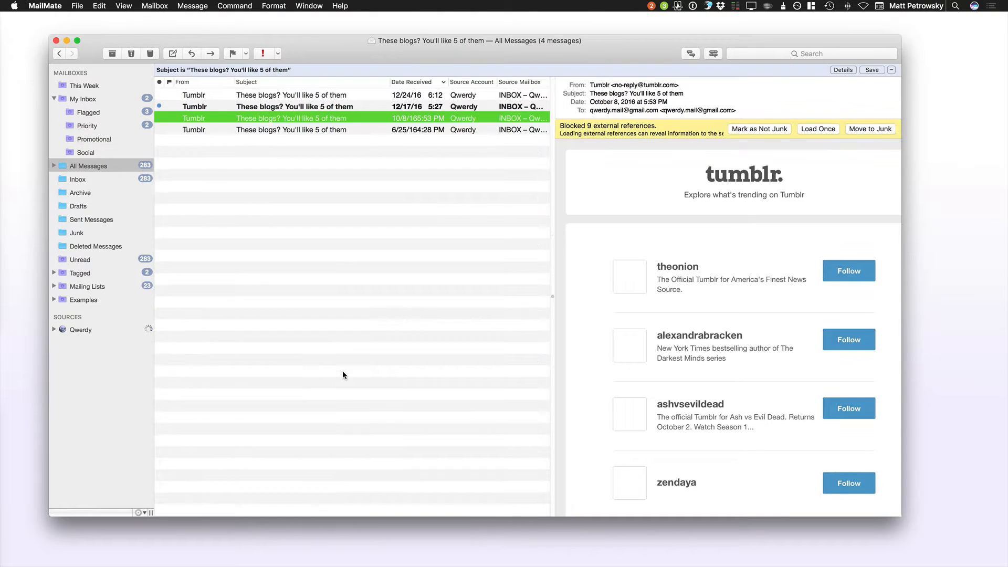
left_click(295, 95)
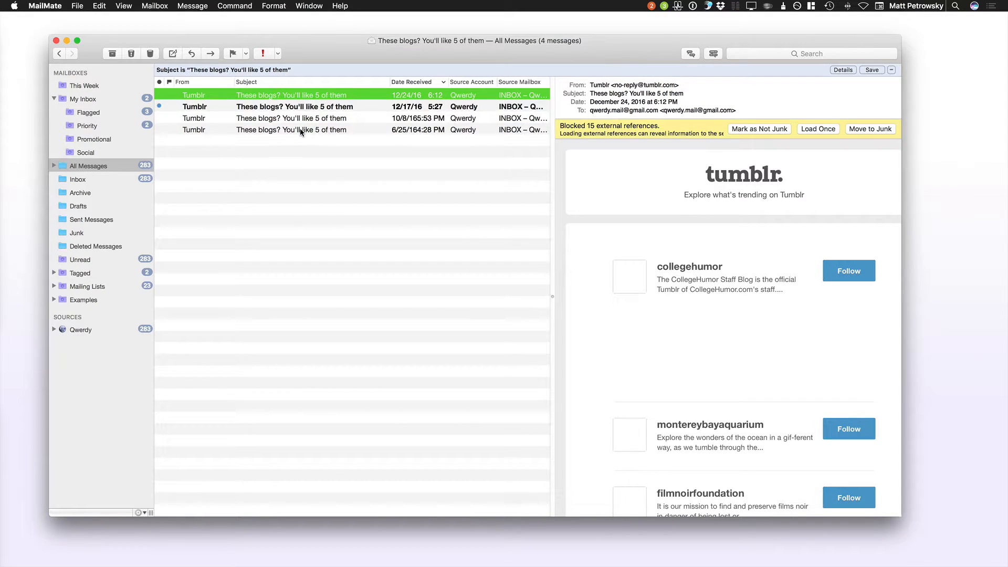
left_click(300, 131, "shift")
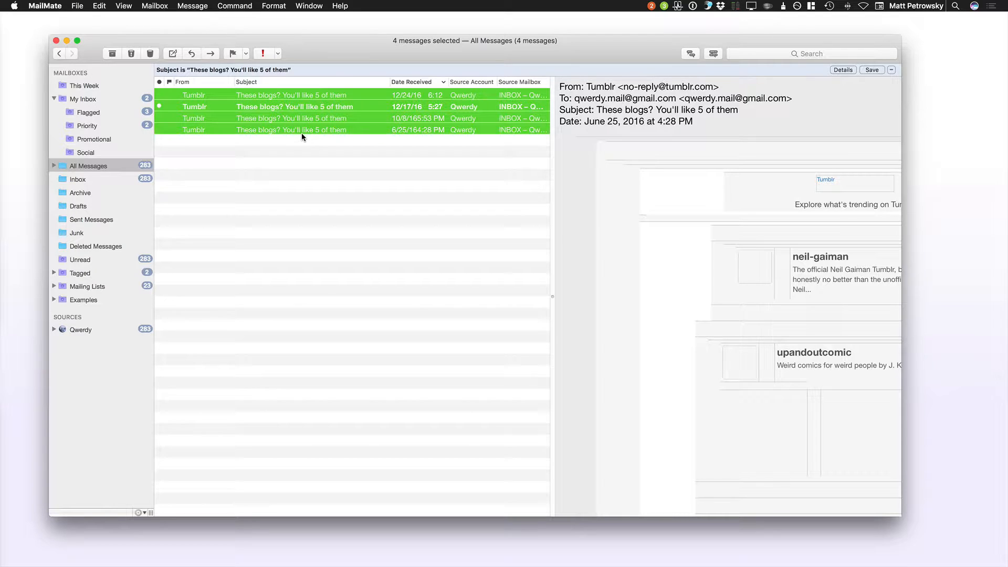
Read through the combined preview of the selected messages, clear the selection, and go back to the Promotional mailbox.
scroll(690, 166, "down", 15)
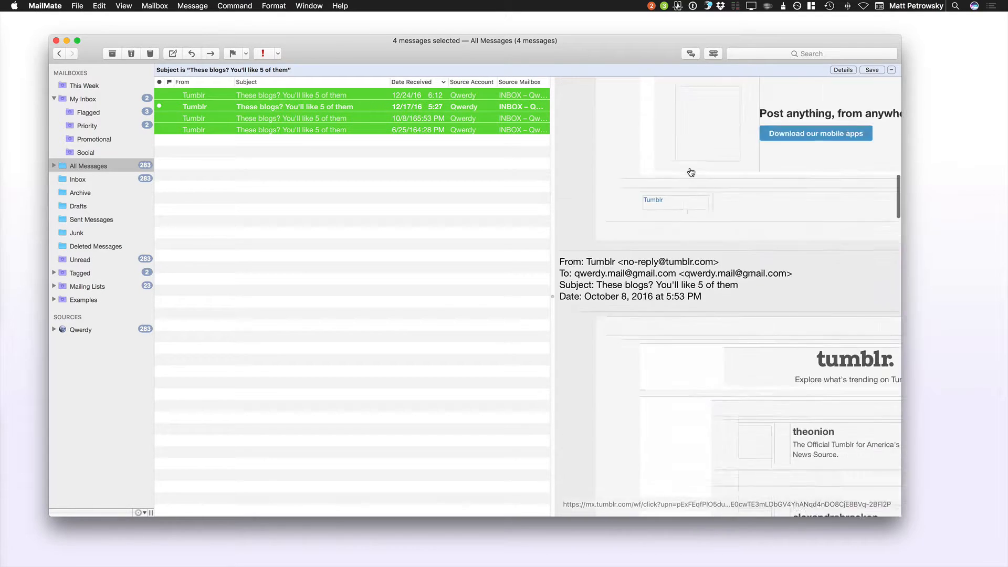
scroll(691, 172, "up", 10)
scroll(688, 168, "down", 6)
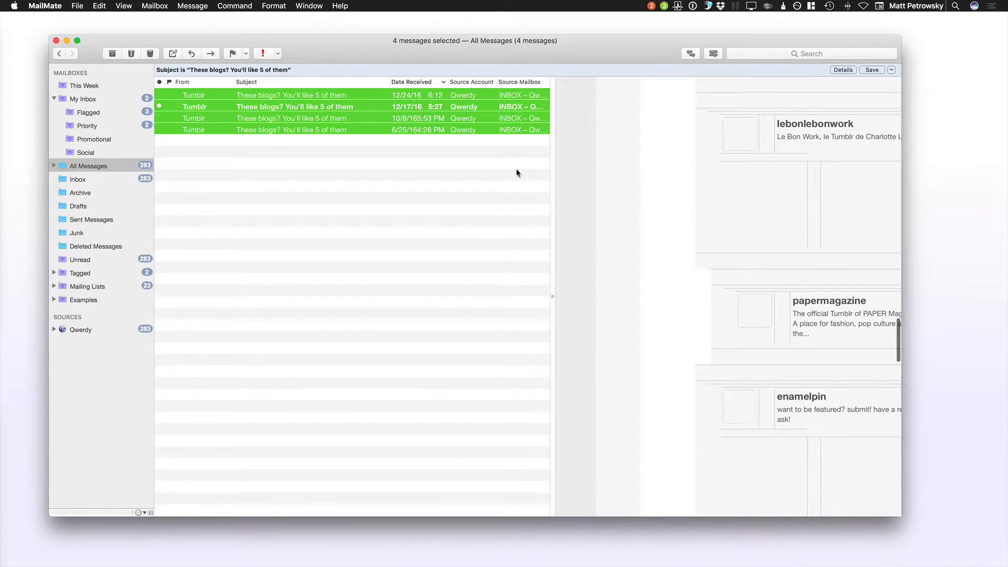
left_click(332, 170)
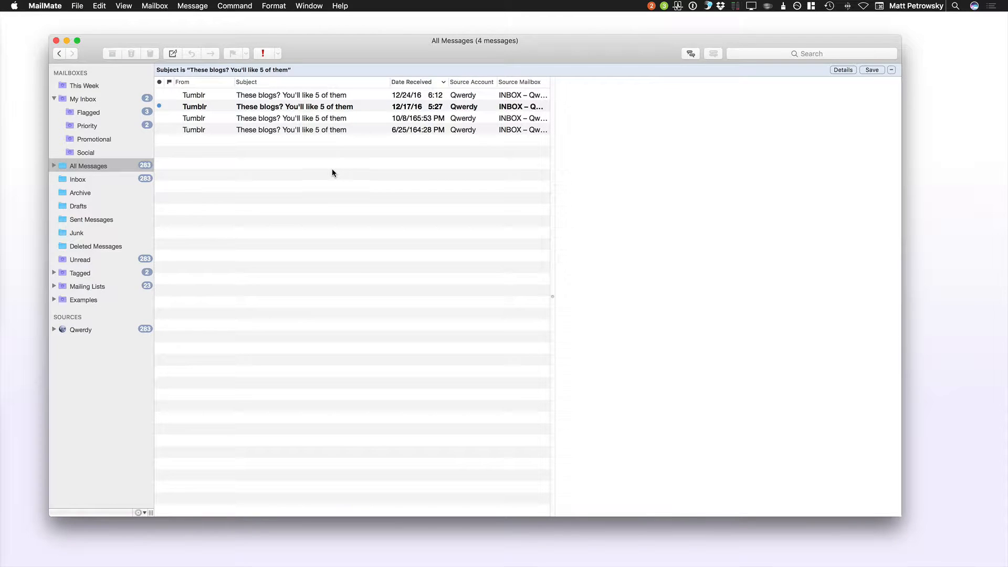
key("super+bracketleft")
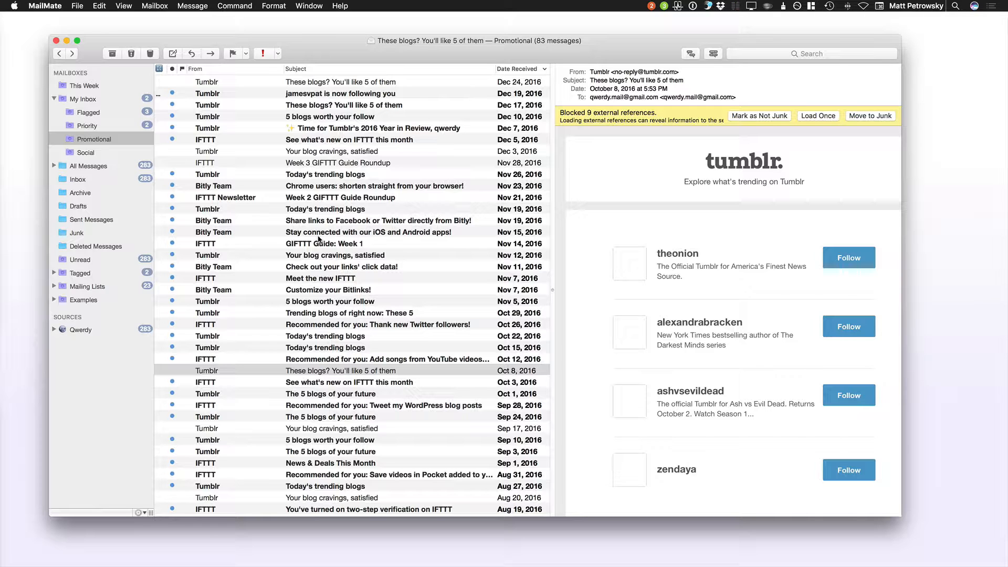
Reopen the Viewer settings, review the themes for plain text emails, and toggle Prefer plain text on and back off.
key("super+comma")
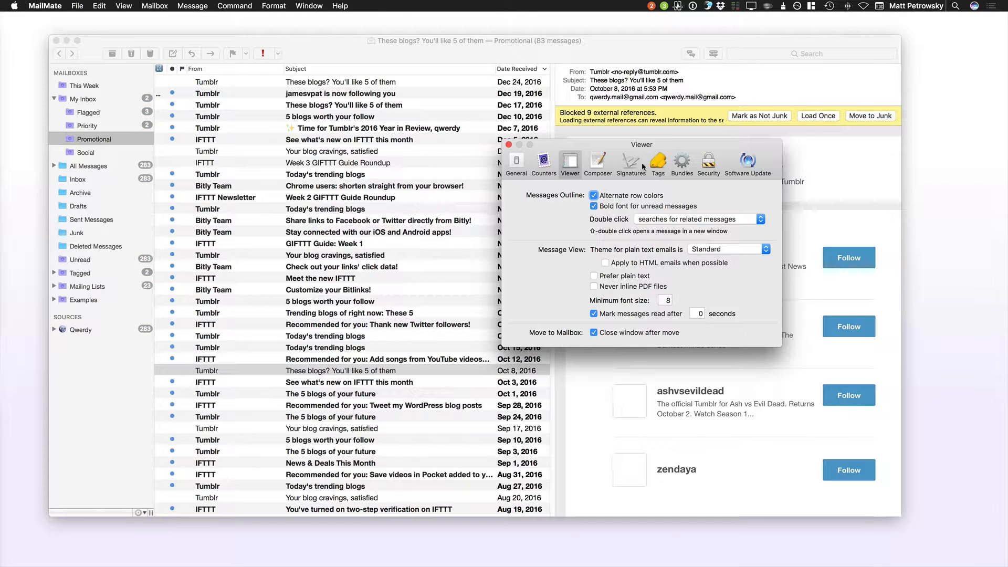
left_click_drag(647, 148, 469, 129)
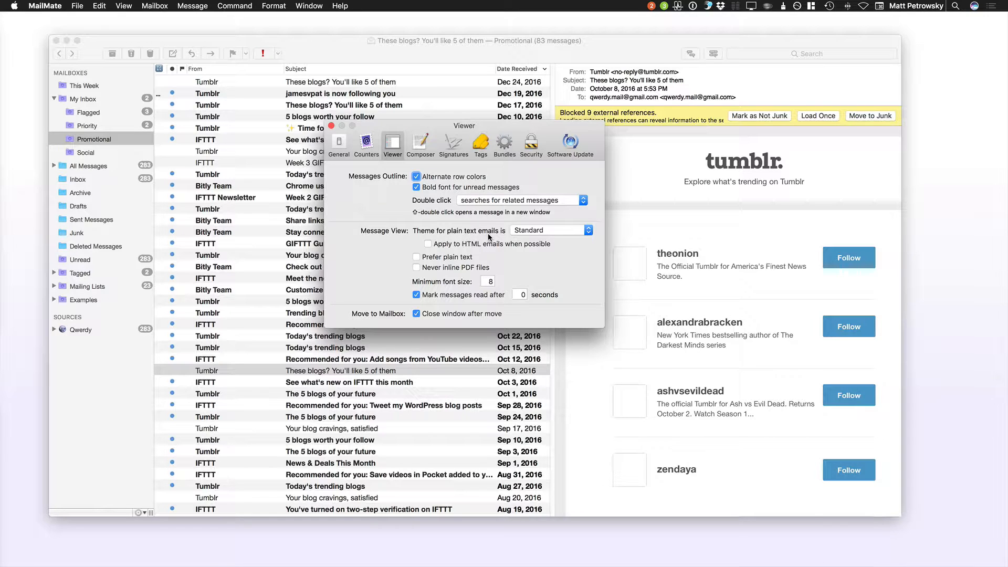
left_click(544, 230)
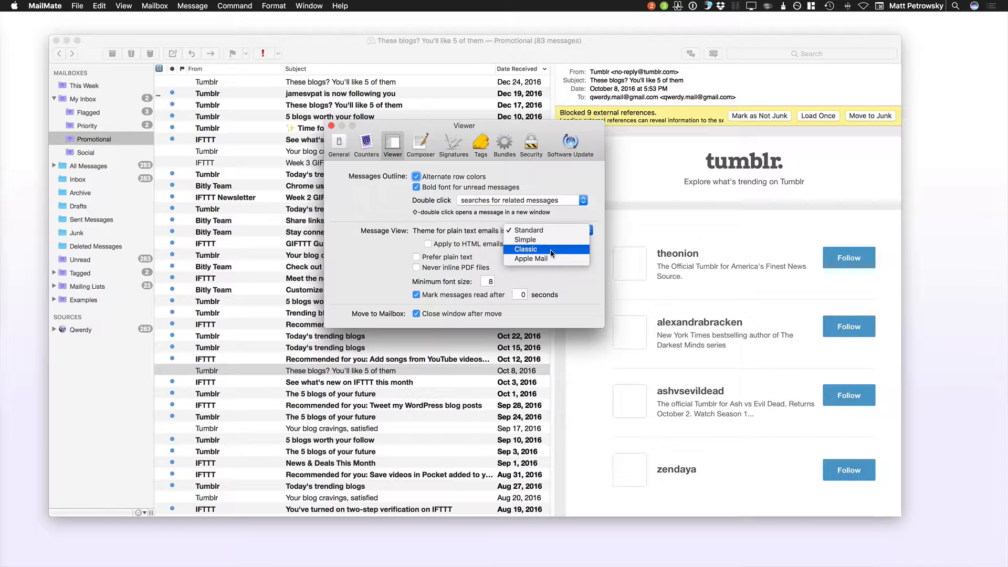
left_click(461, 234)
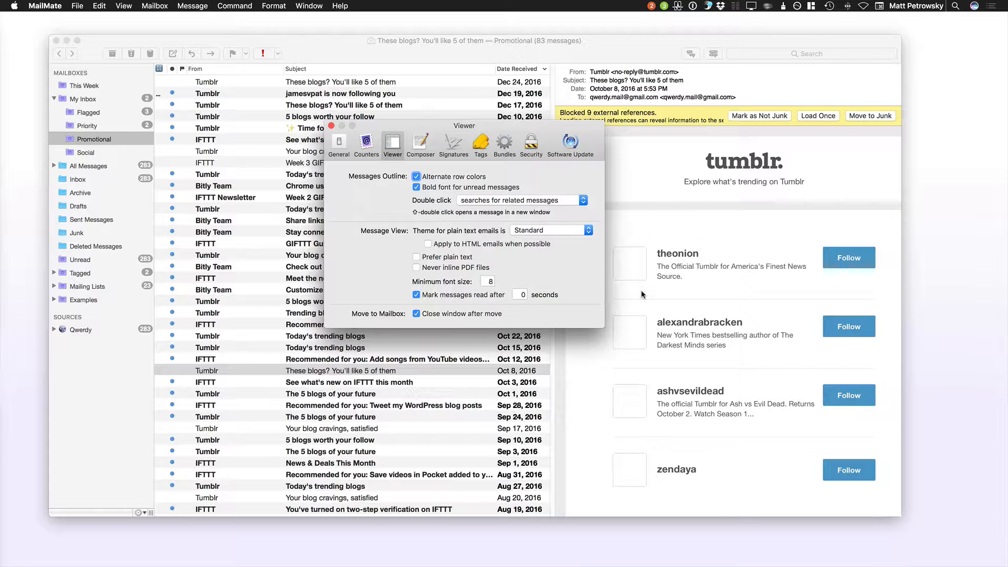
left_click(417, 257)
left_click(417, 257)
Move the preferences window aside, select the Promotional messages from October 8 through November 21, and open each in its own window.
left_click_drag(470, 122, 825, 152)
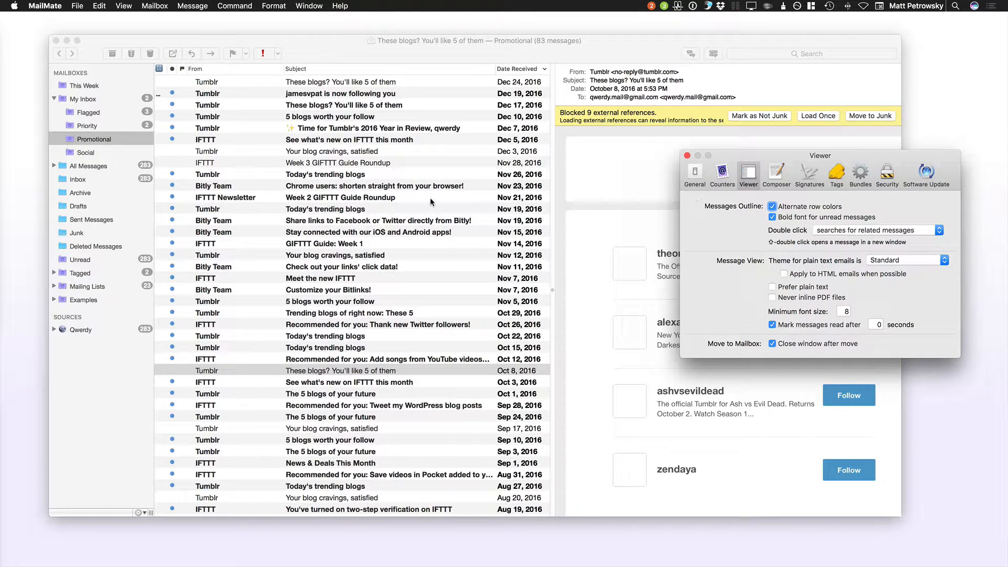
left_click(302, 192)
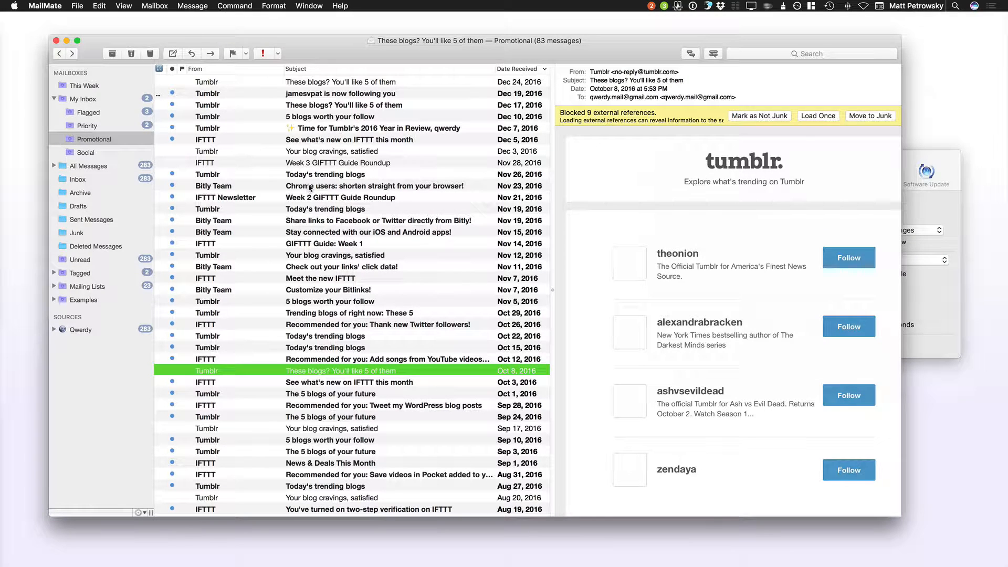
left_click(932, 210)
left_click(289, 199)
left_click(308, 200, "shift")
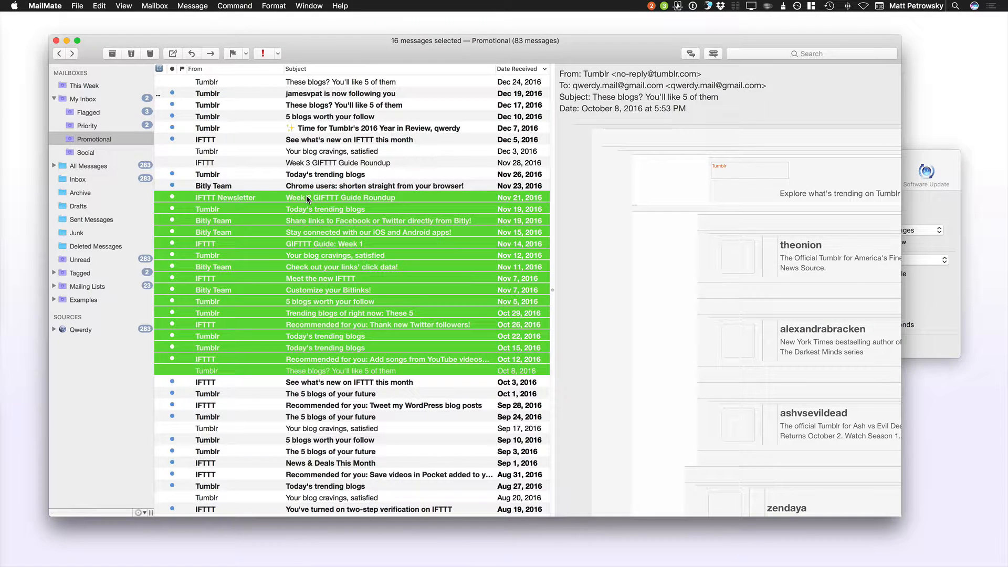
double_click(319, 201)
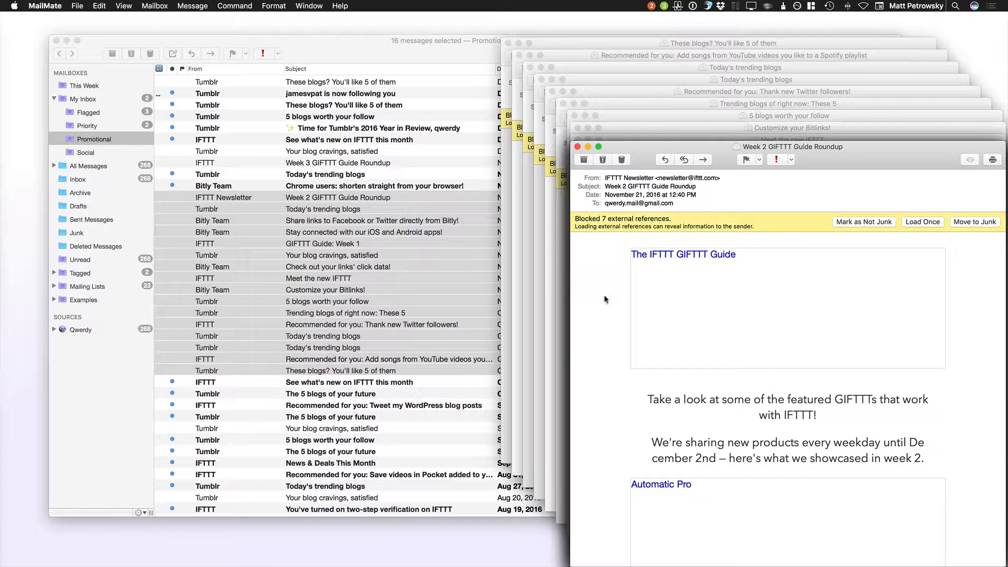
Close all the separately opened Promotional message windows to get back to the mailbox list.
key("super+w")
key("super+w")
key("super+w")
key("super+w")
key("super+w")
key("super+w")
key("super+w")
key("super+w")
key("super+w")
key("super+w")
key("super+w")
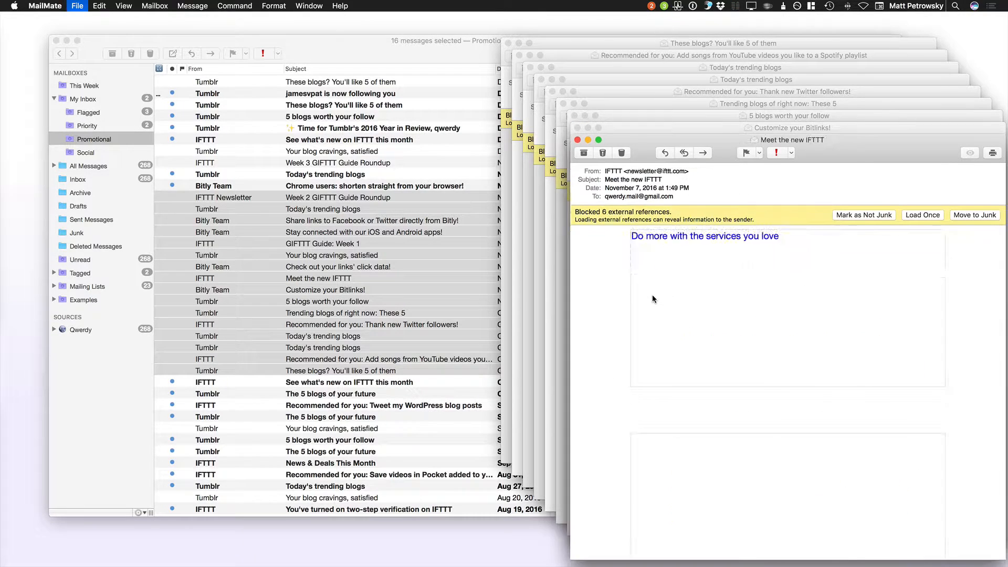
key("super+w")
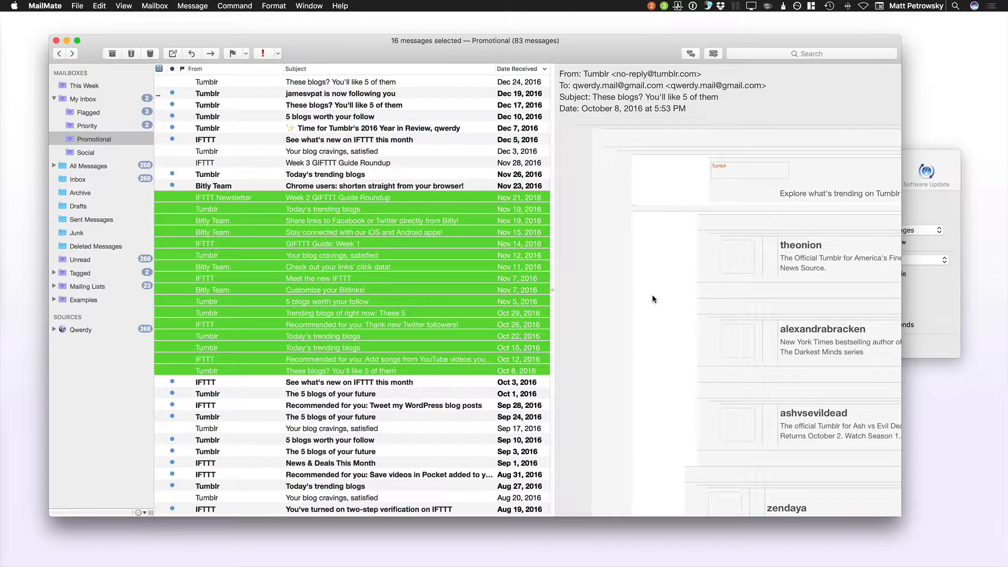
Open the November 23 Bitly Team message about the Chrome extension in its own window, and close it again.
left_click(396, 178)
left_click(390, 186)
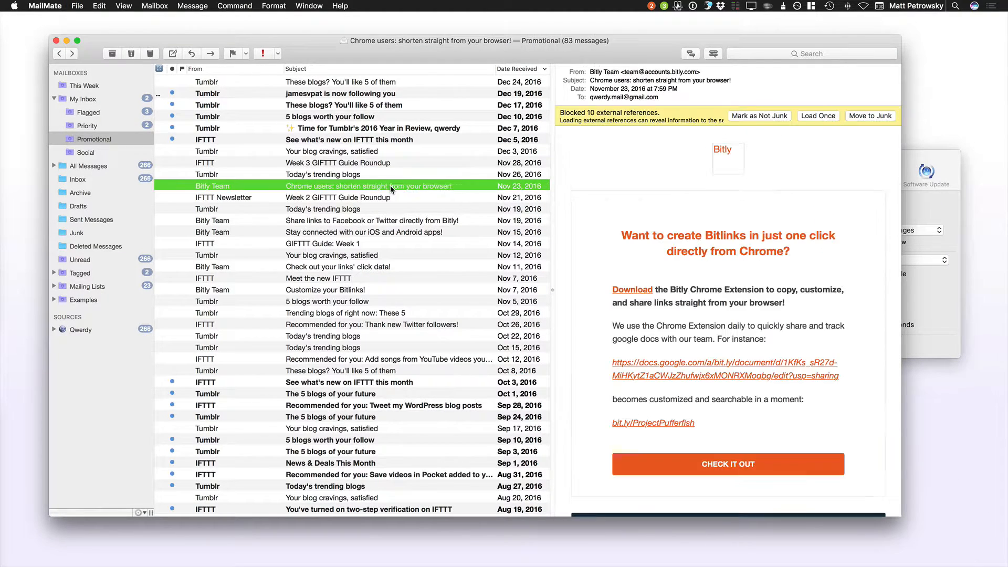
double_click(390, 187)
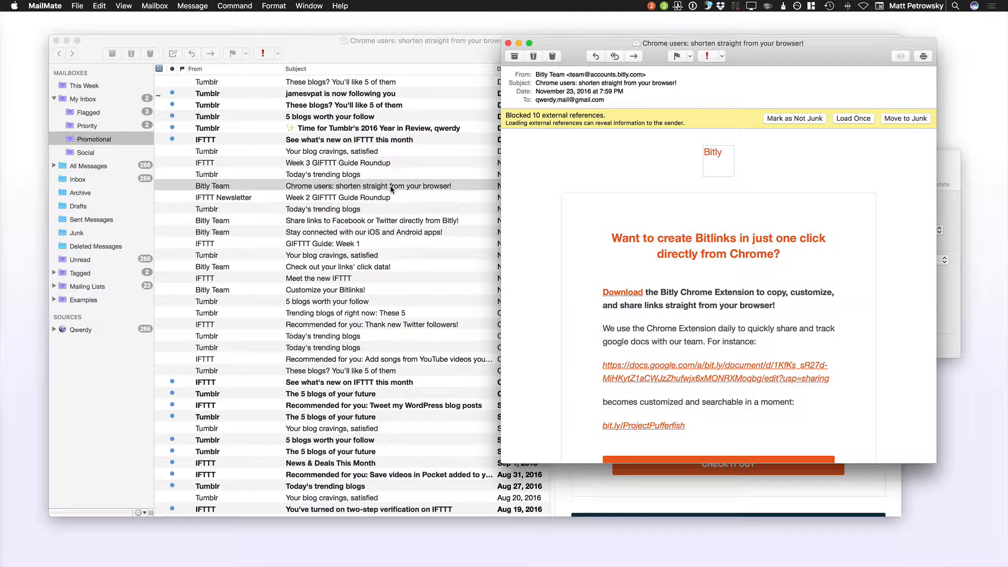
key("super+w")
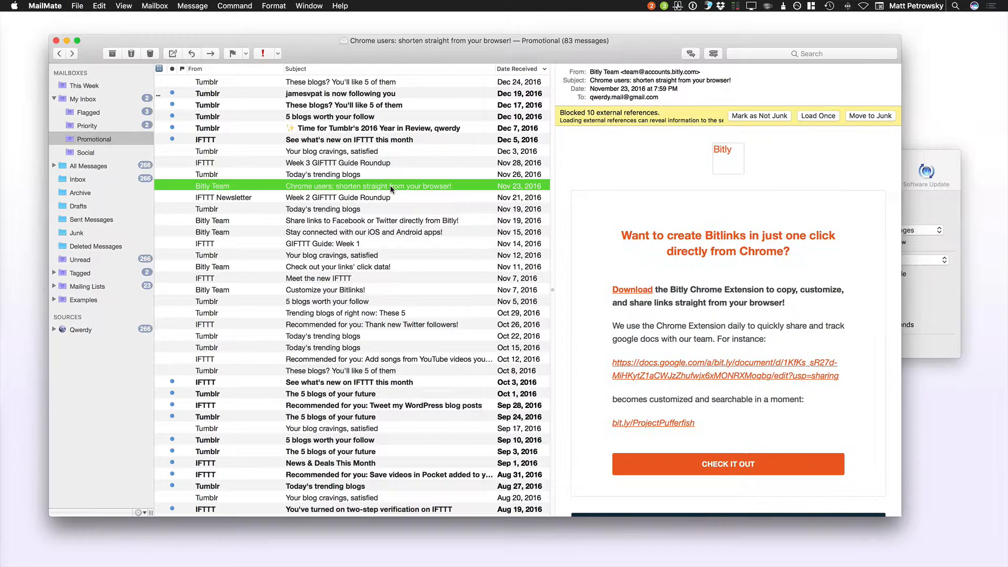
Step through the neighbouring Promotional messages and preview them, ending on the November 12 Tumblr message "Your blog cravings, satisfied".
key("Down")
key("Down")
key("Down")
key("Down")
key("Down")
key("Down")
key("Up")
key("Up")
key("Up")
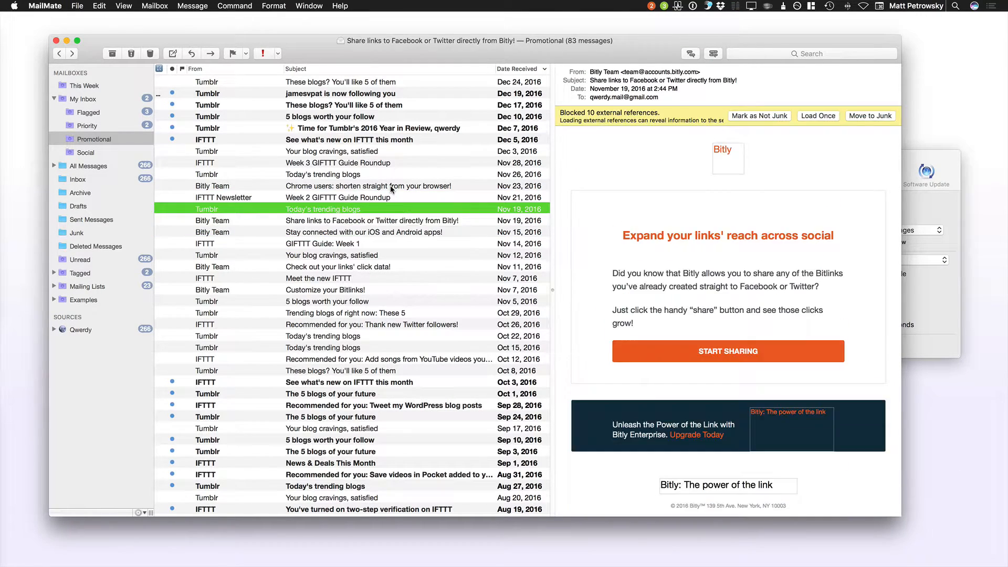
key("Down")
key("Down")
key("Down")
key("Down")
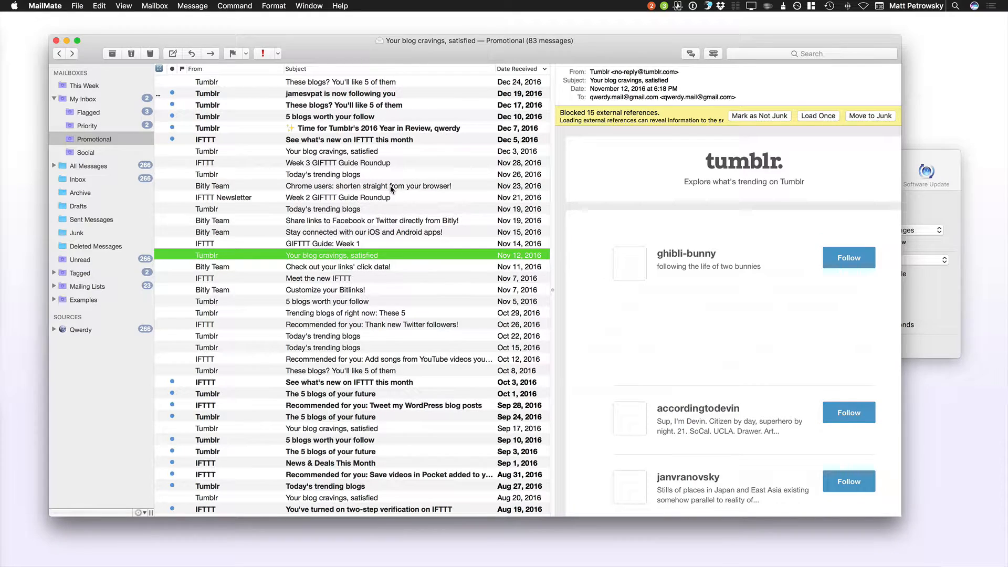
Switch the window to the Correspondence layout and turn off Organize by Thread.
key("alt+super+c")
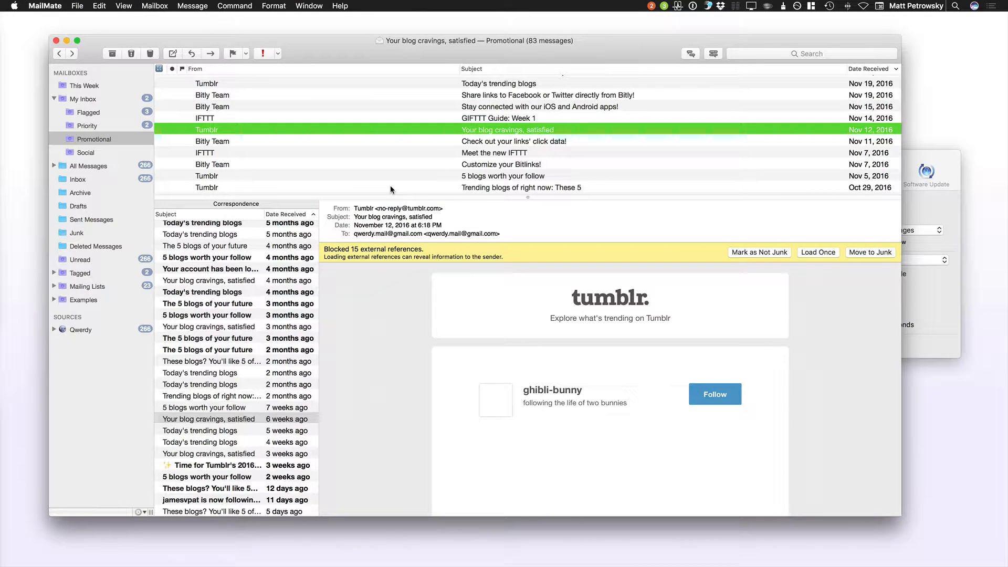
left_click(148, 6)
mouse_move(126, 5)
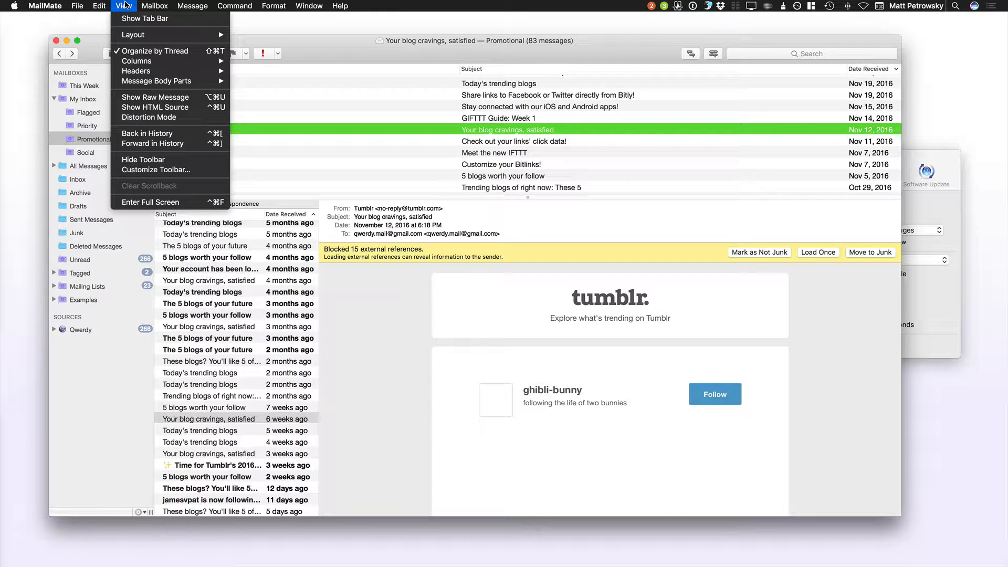
left_click(131, 51)
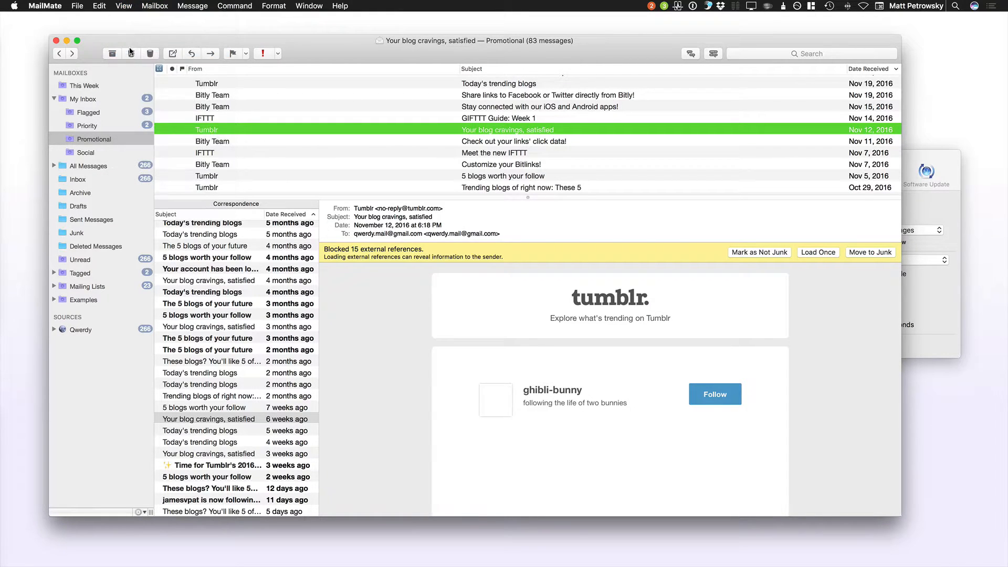
Hide the message view so that the message list fills the viewer.
left_click(124, 6)
mouse_move(131, 35)
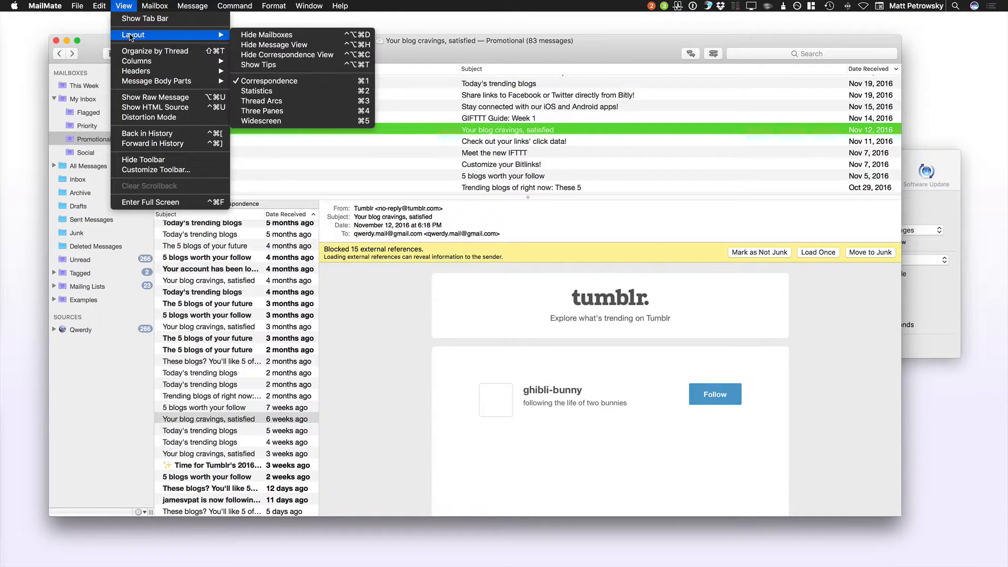
left_click(244, 45)
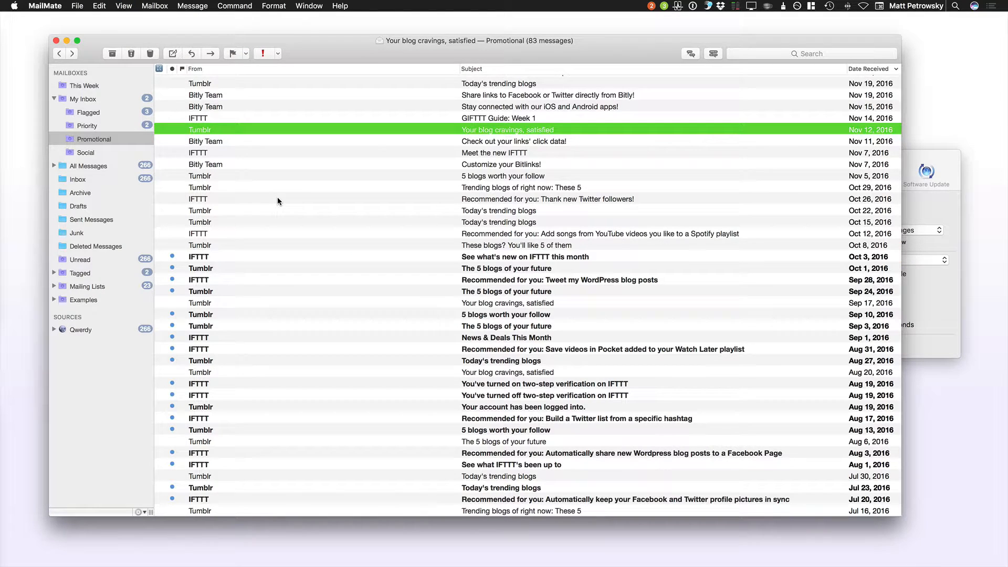
Move through the list to the November 7 message "Meet the new IFTTT", open it in its own window, and close it.
key("Down")
key("Down")
key("Down")
key("Down")
key("Down")
key("Down")
key("Up")
key("Up")
key("Up")
key("Up")
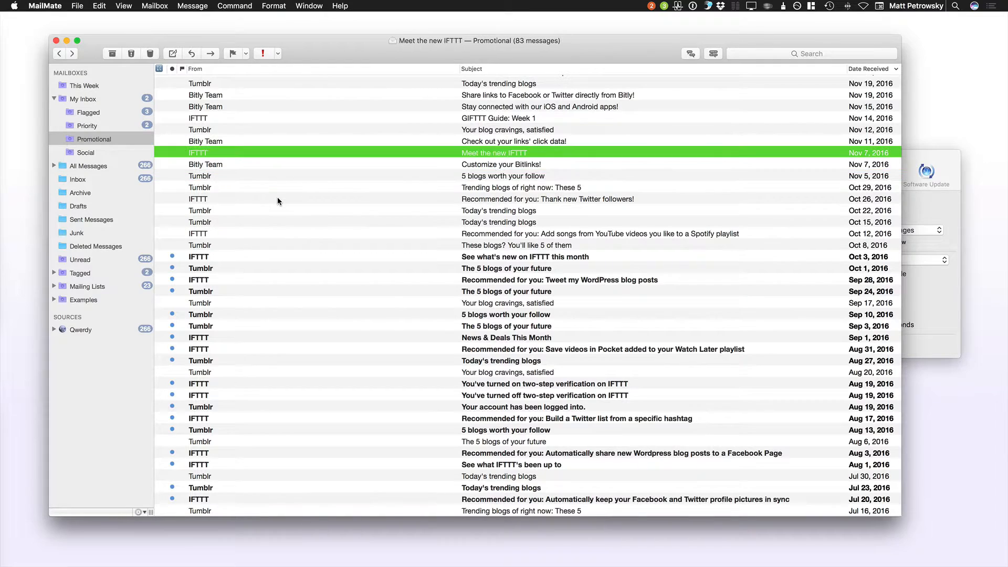
key("Return")
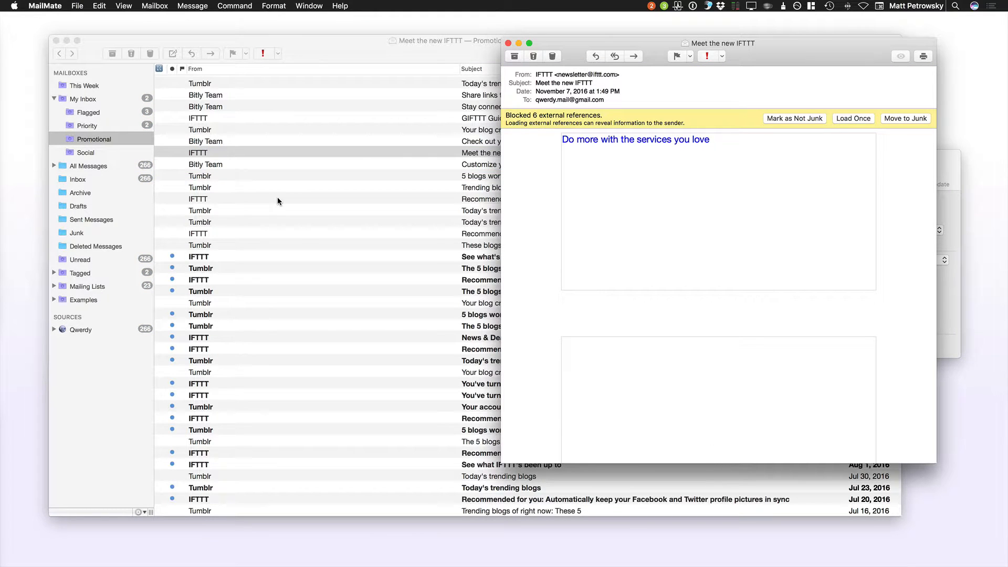
key("super+w")
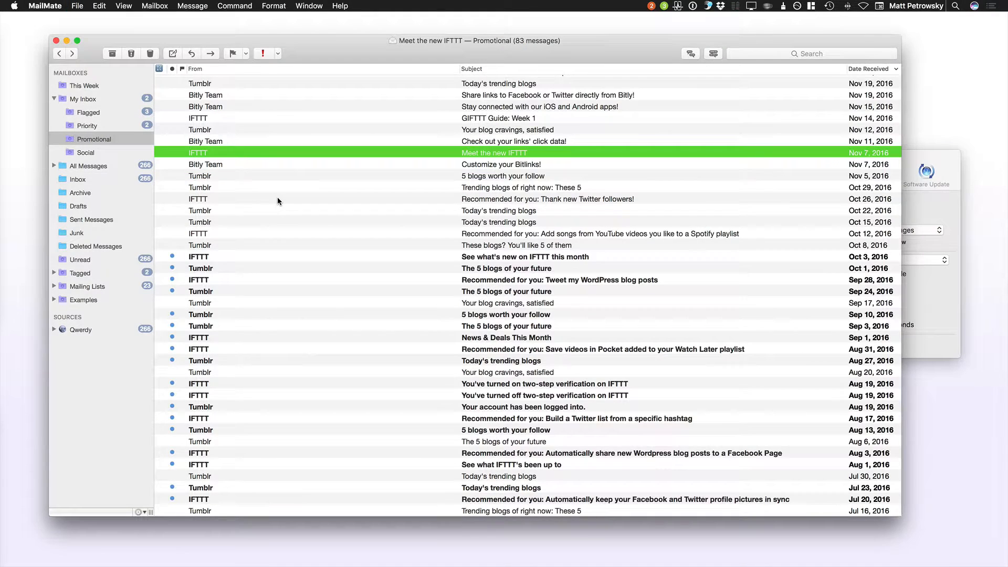
Move to the November 5 Tumblr message "5 blogs worth your follow", open it in its own window, and close it.
key("Down")
key("Down")
key("Return")
key("super+w")
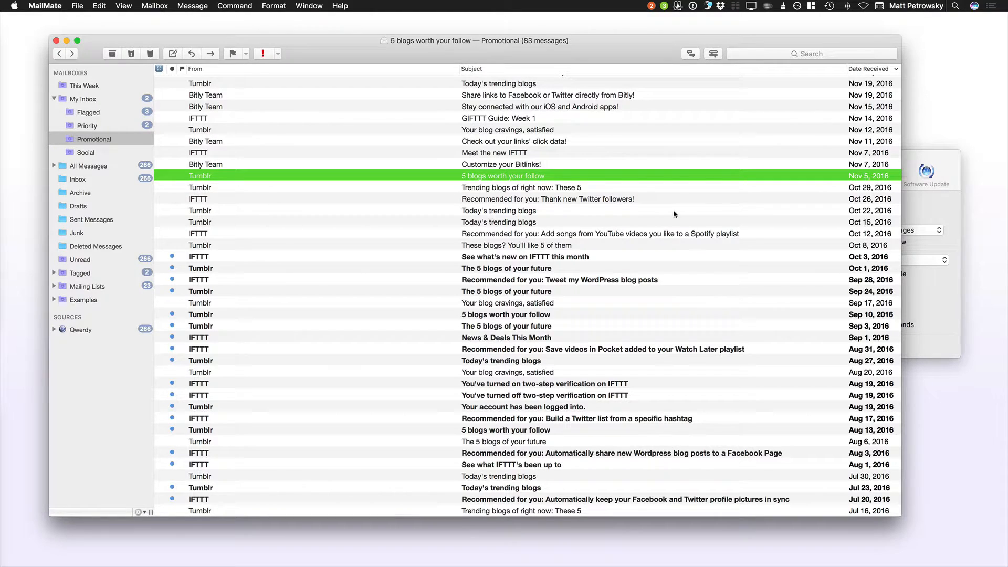
Bring the preferences window in front of the message list, and review the Composer settings.
left_click(923, 155)
left_click_drag(922, 151, 614, 91)
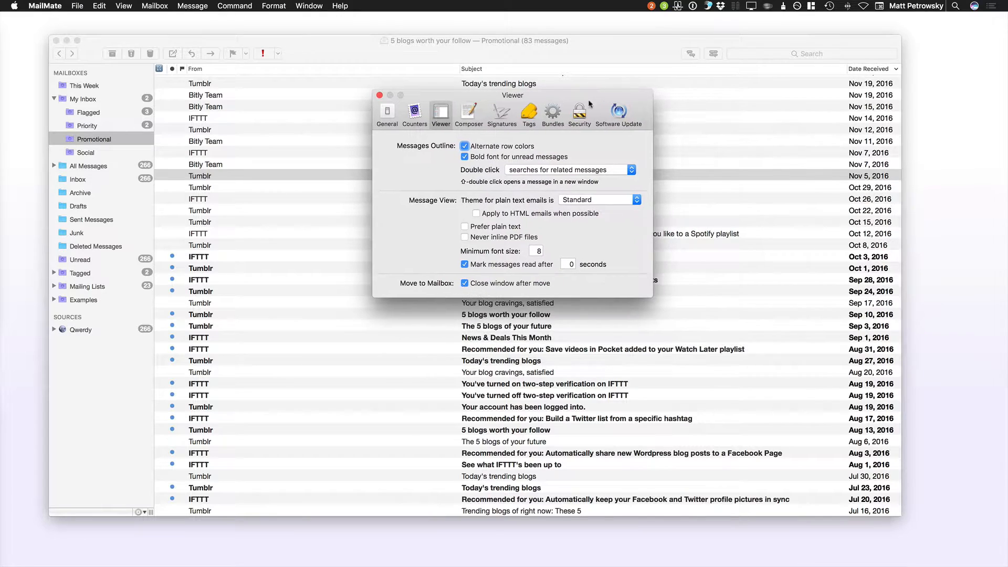
left_click(466, 117)
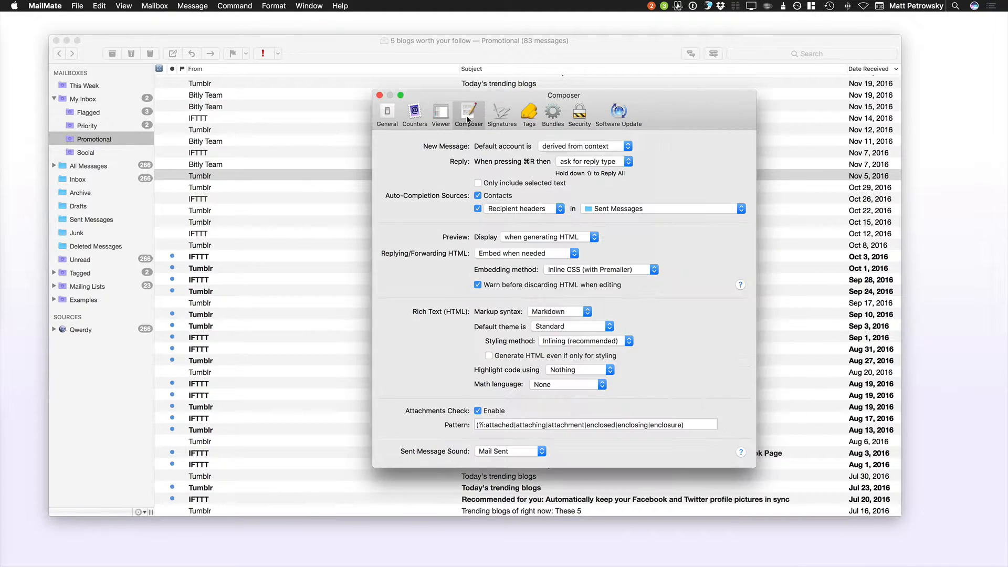
left_click_drag(550, 95, 479, 74)
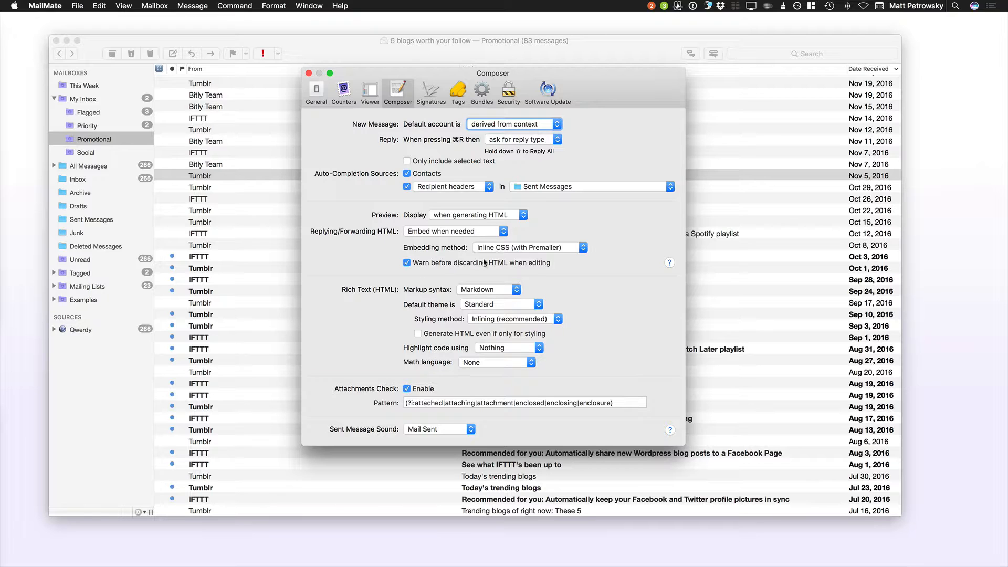
In the Signatures settings, start a signature limited to two sample e-mail addresses, review its theme choices, and discard it.
left_click(431, 90)
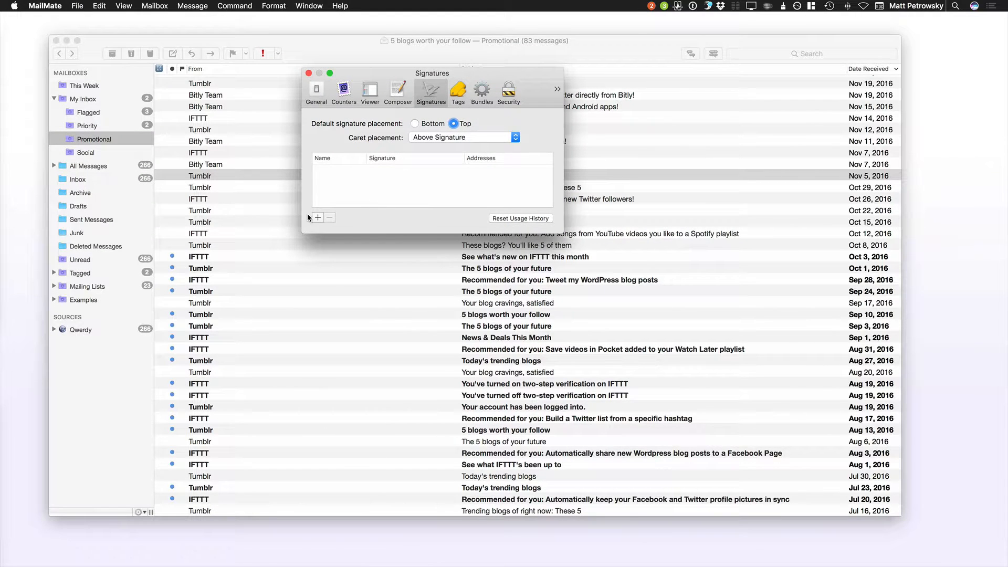
left_click(317, 217)
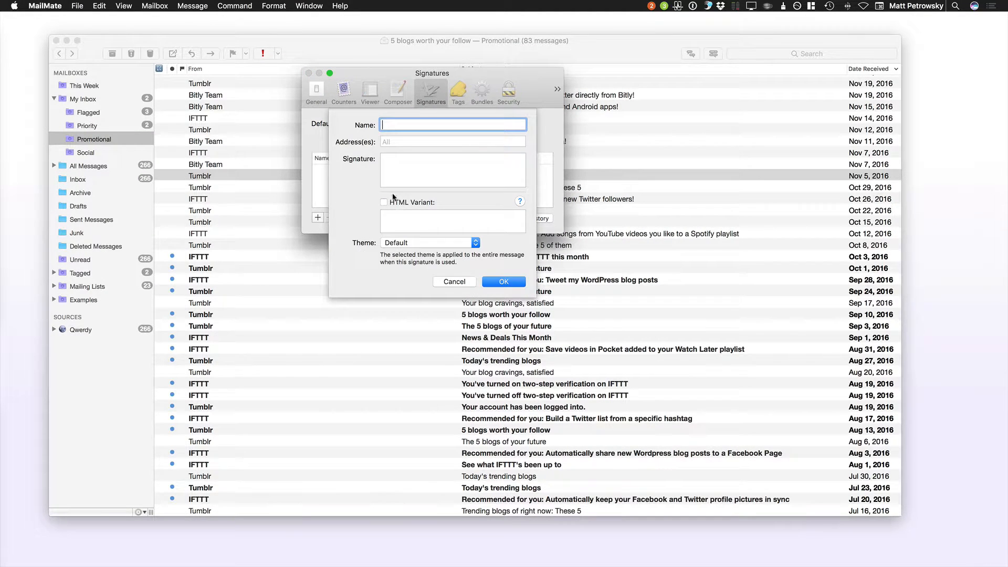
left_click(389, 141)
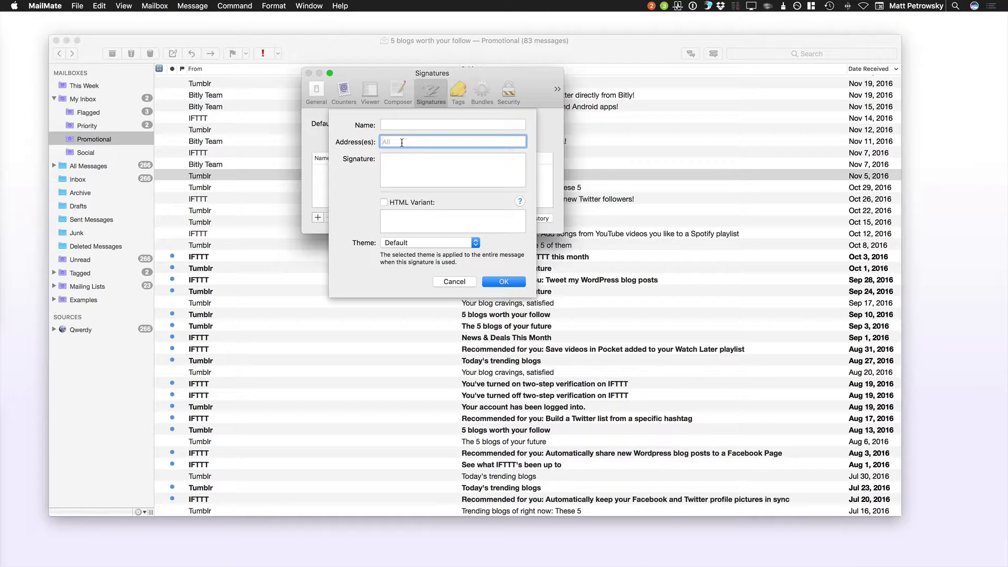
type("user@domain.com, email@example.cim")
key("BackSpace")
key("BackSpace")
key("BackSpace")
type("com")
left_click(394, 162)
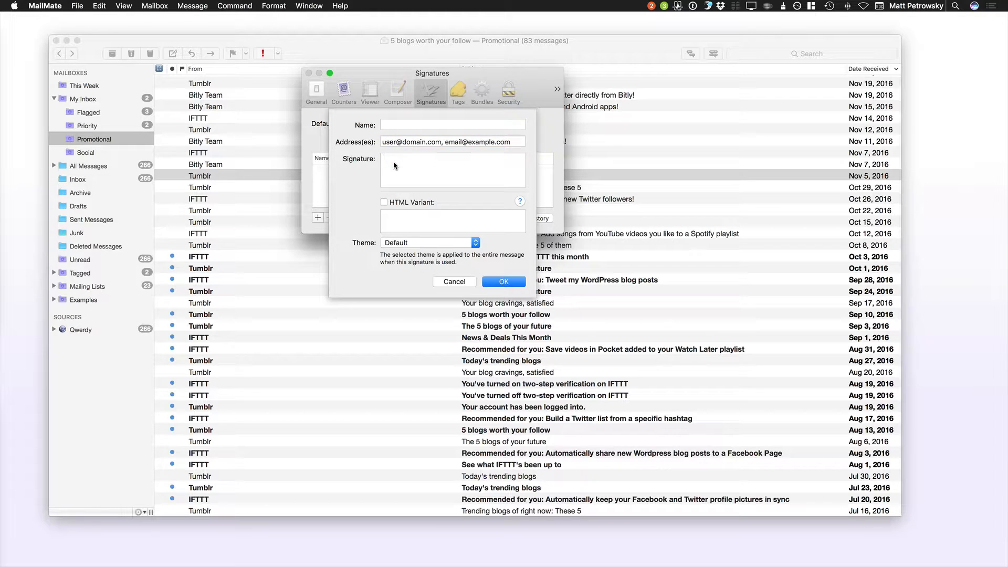
left_click(411, 243)
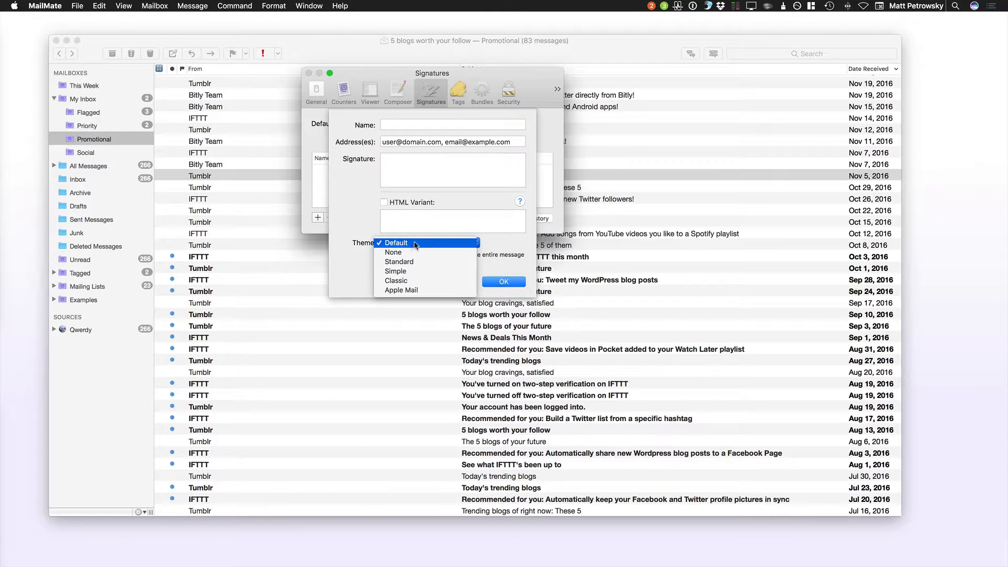
left_click(503, 242)
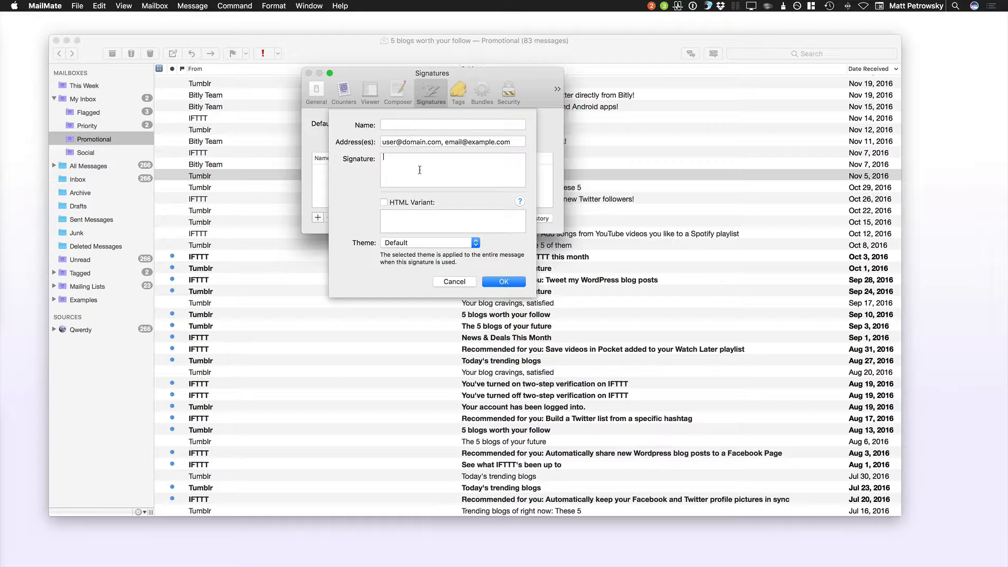
left_click(454, 282)
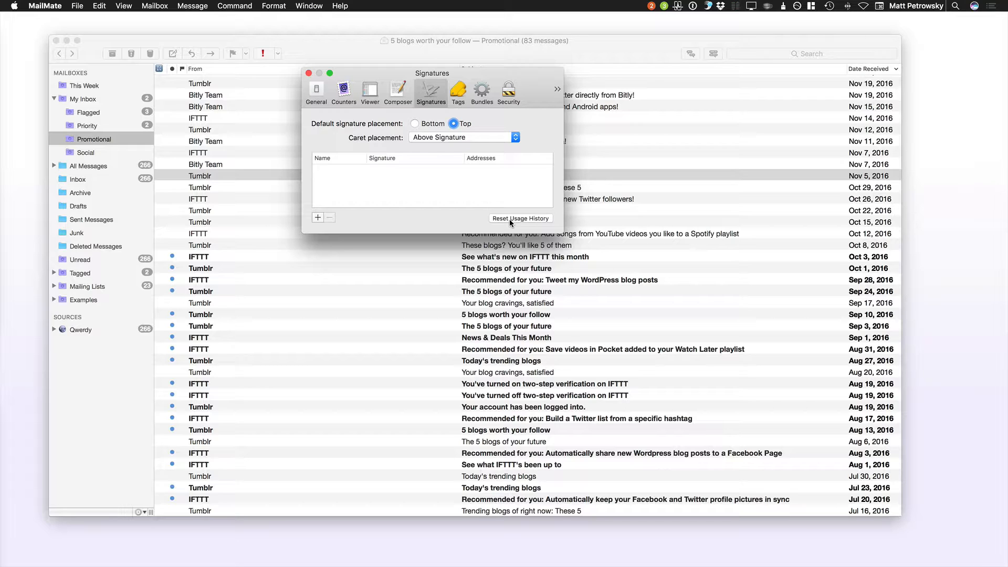
Review the caret placement choices for signatures, keep Above Signature, and look over the Tags settings.
left_click(452, 137)
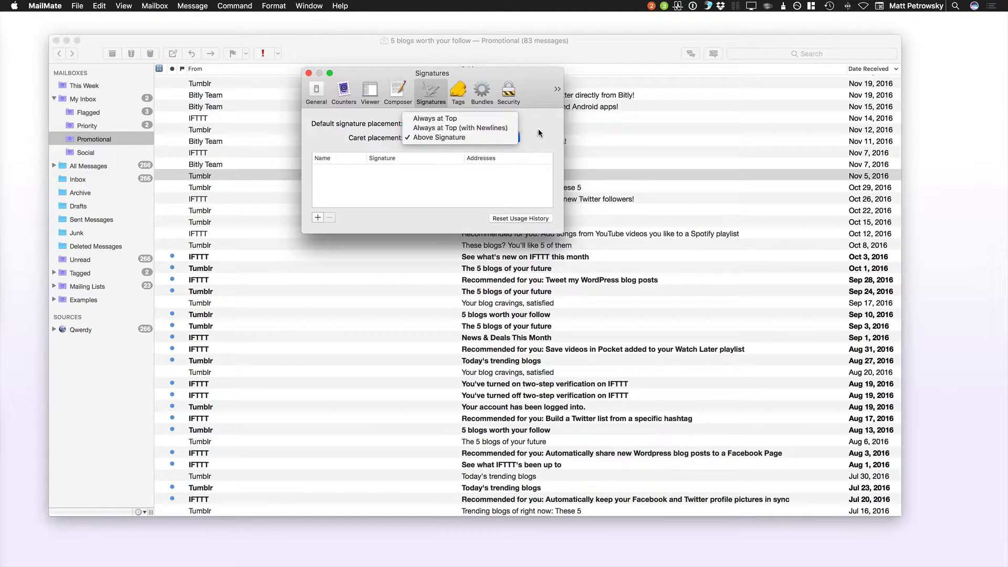
left_click(508, 143)
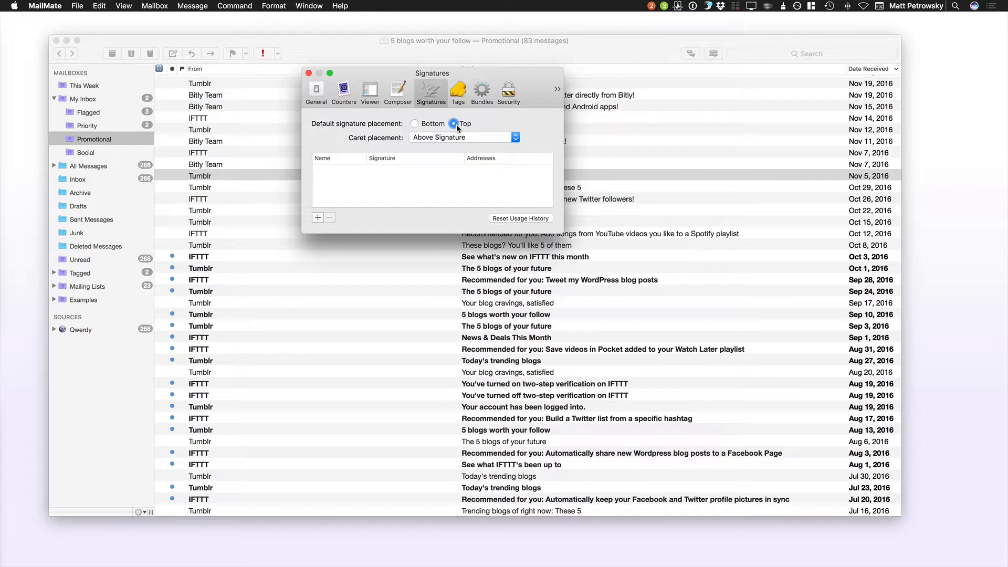
left_click(458, 93)
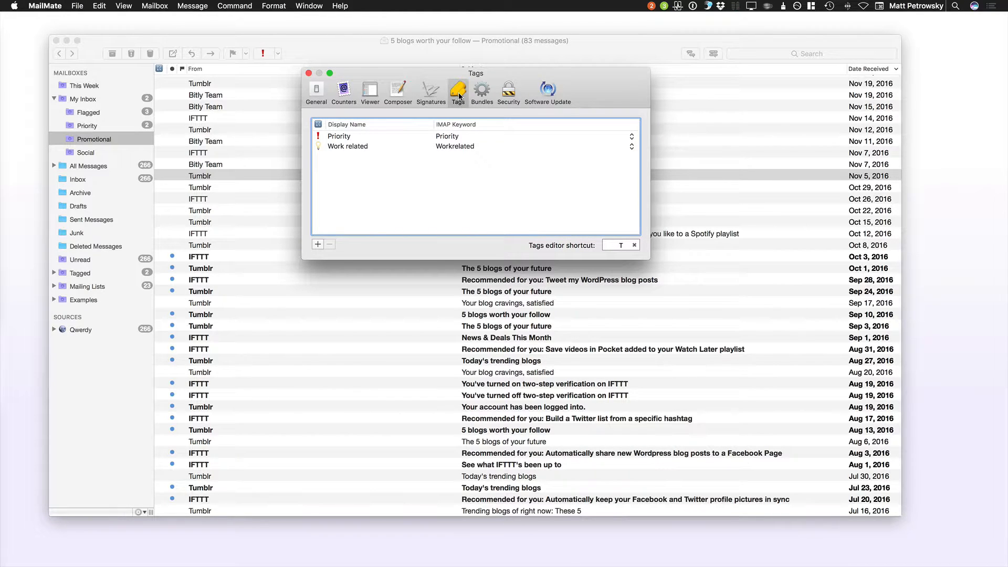
Look through the full list of integration bundles in the Bundles settings.
left_click(482, 92)
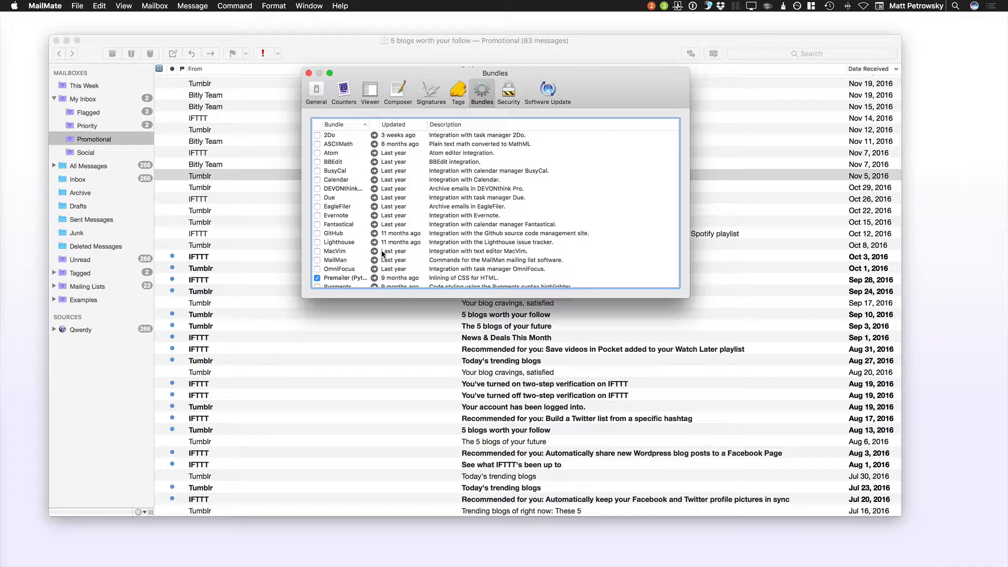
scroll(382, 254, "down", 5)
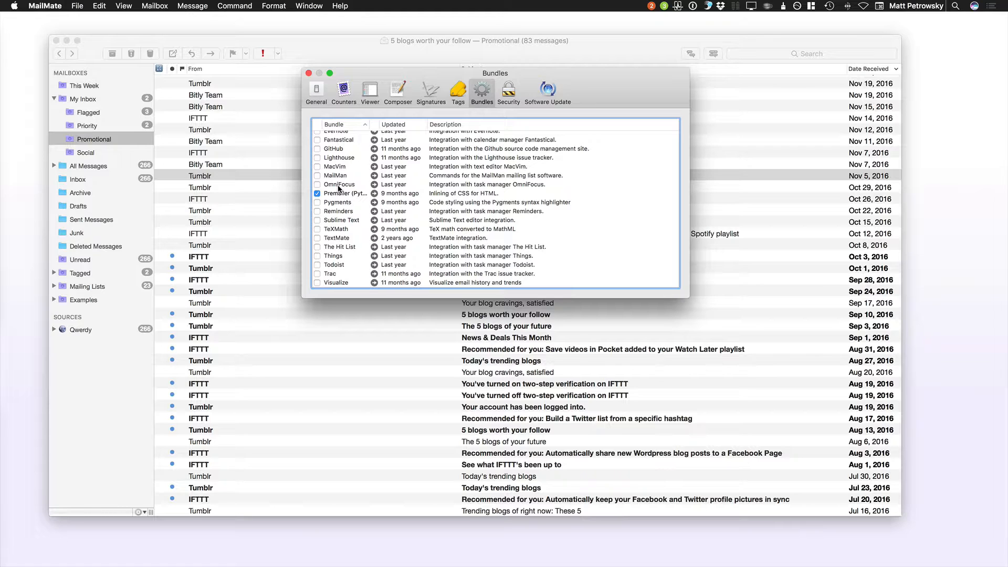
scroll(350, 152, "up", 2)
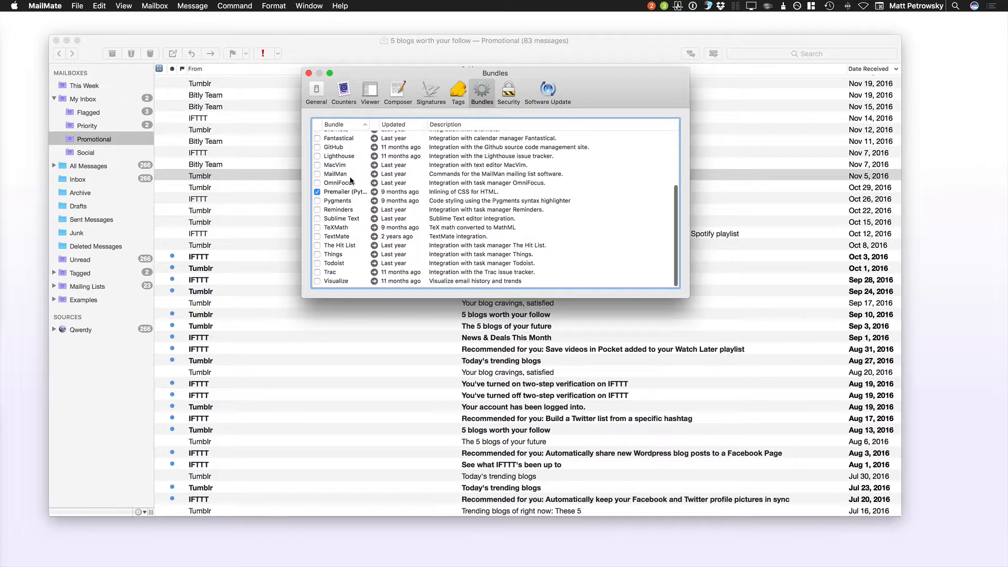
scroll(353, 212, "up", 4)
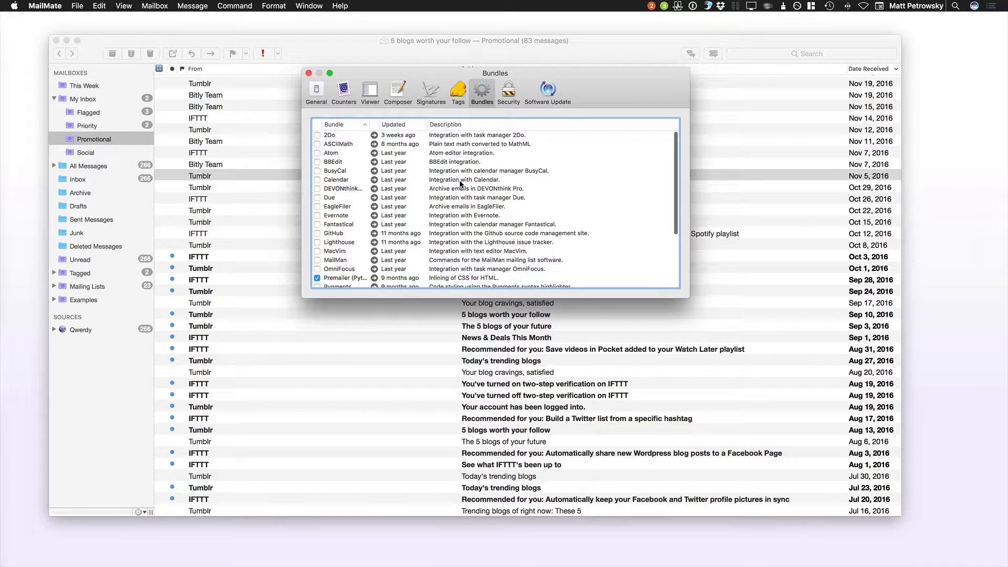
Review the Security settings, followed by the Software Update settings.
left_click(508, 90)
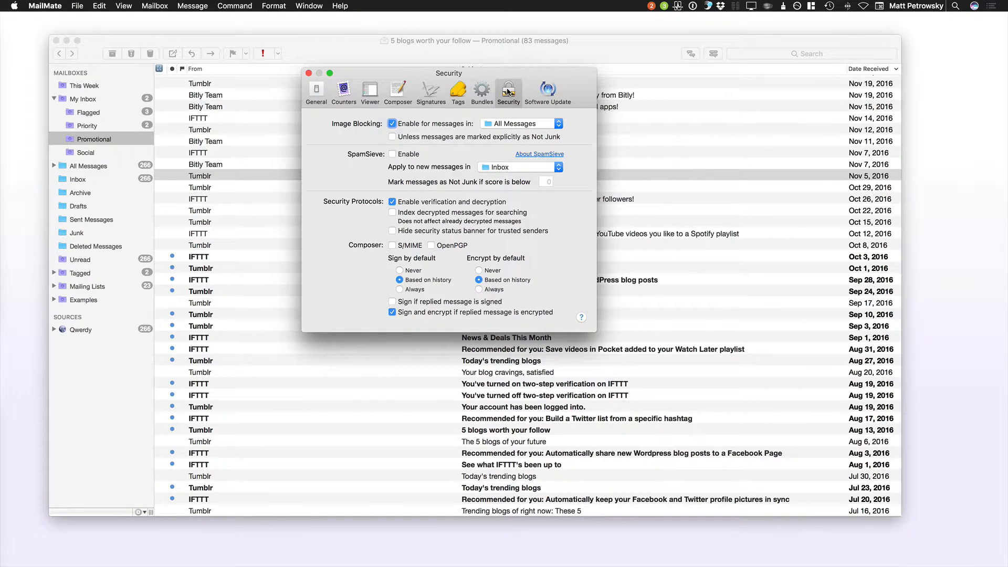
left_click(550, 93)
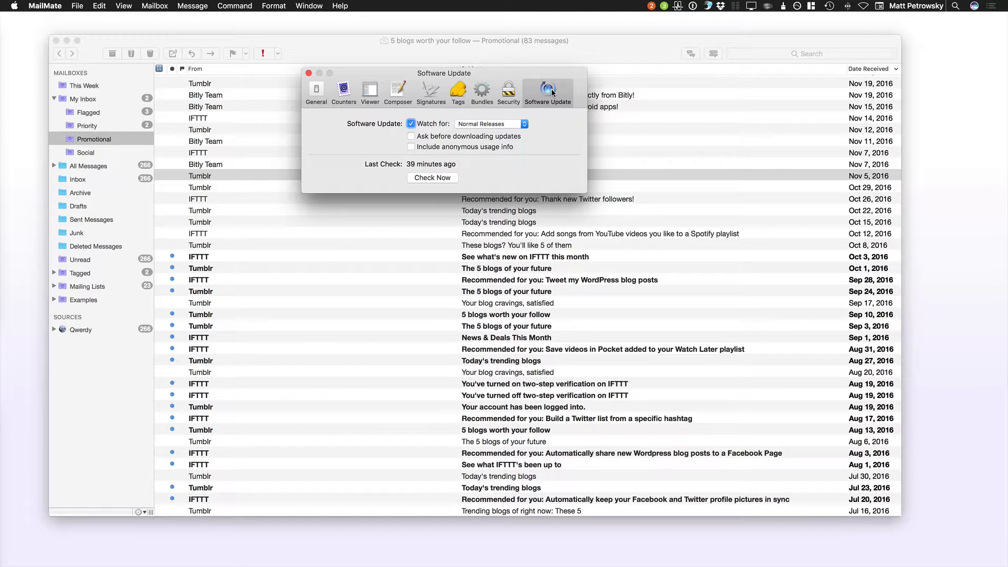
Look over the Security settings again and review which release types Software Update can watch for, keeping Normal Releases.
left_click(508, 95)
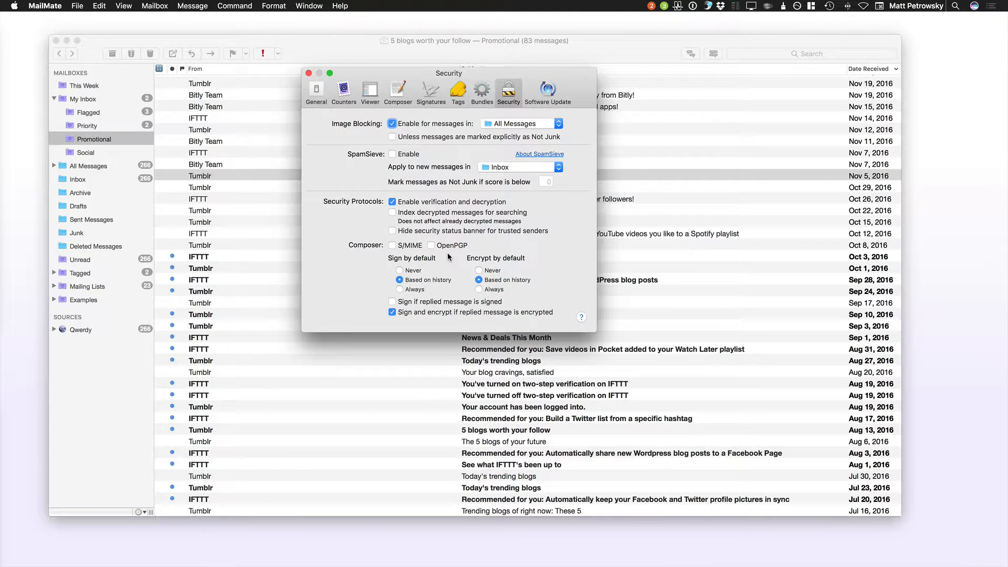
left_click(544, 94)
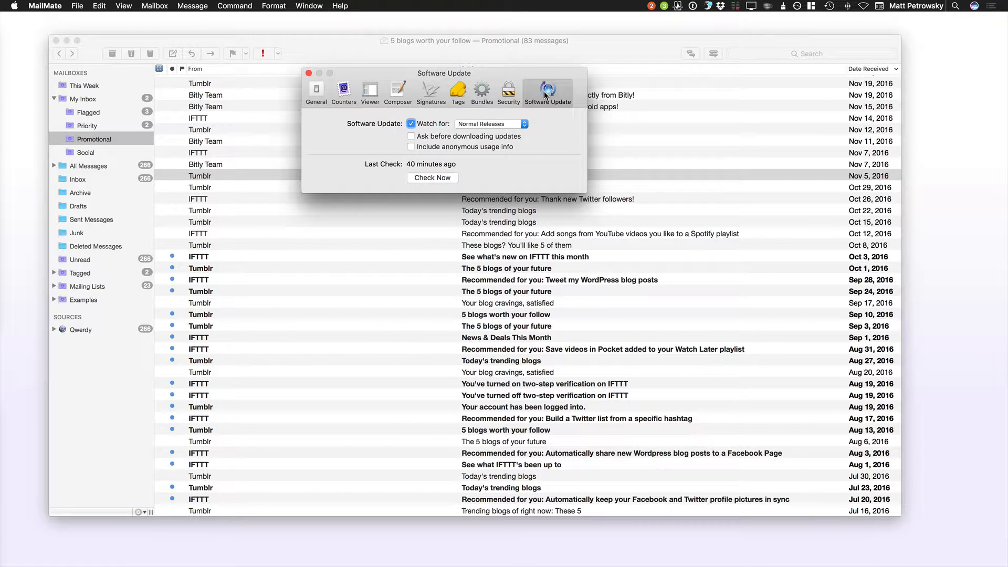
left_click(487, 123)
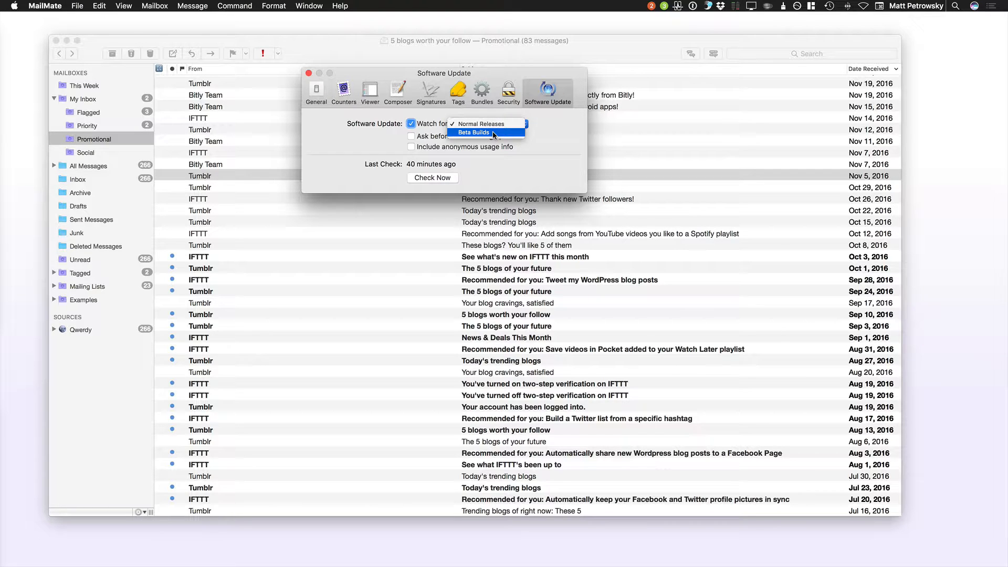
left_click(552, 141)
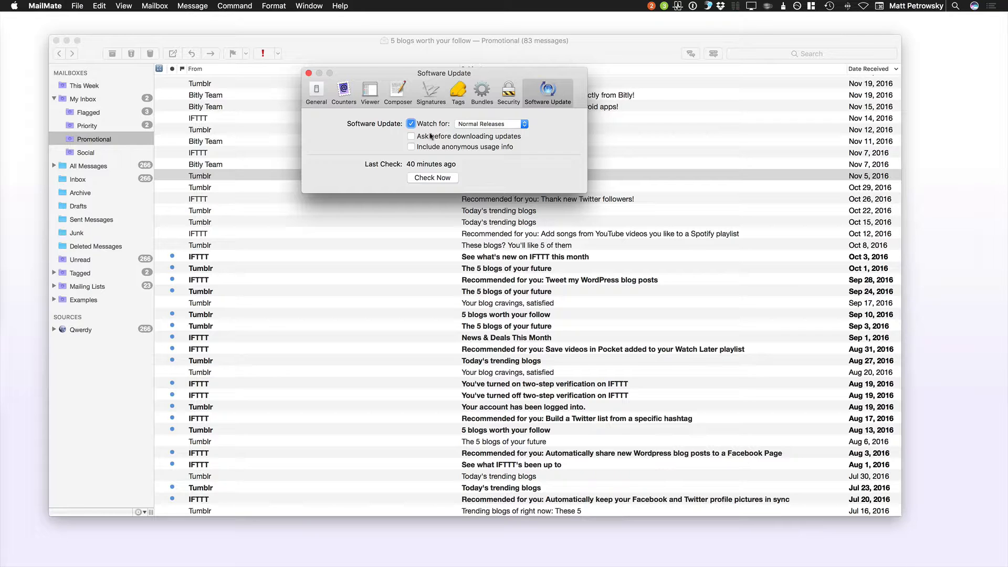
Open MailMate's Release Notes, move their window clear of the settings window, and enlarge it for reading.
left_click(340, 6)
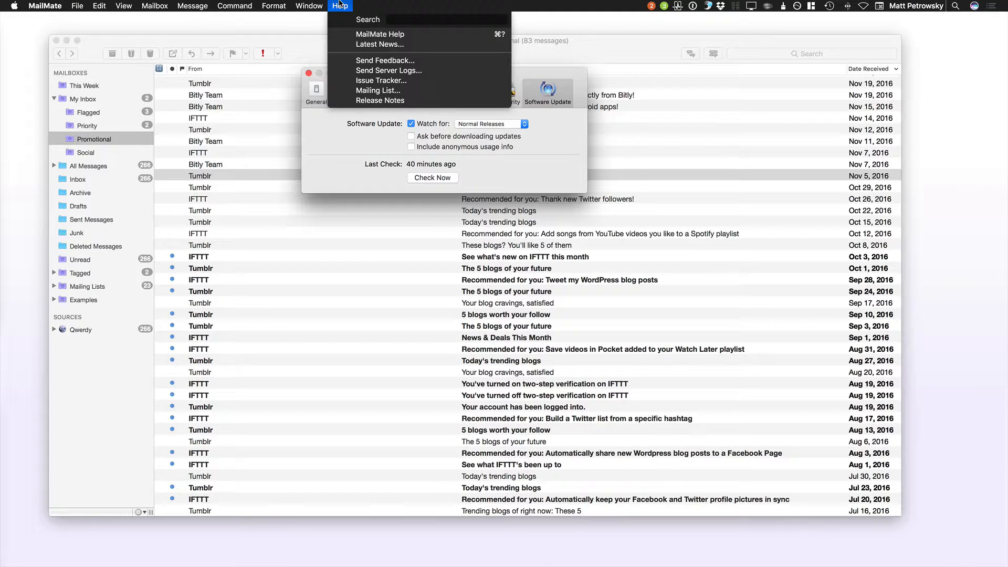
left_click(380, 102)
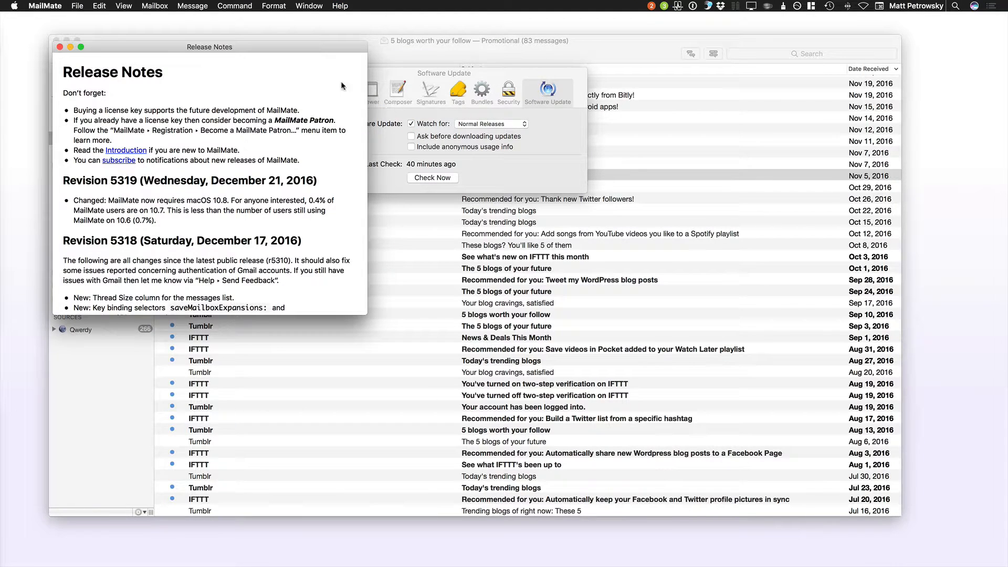
left_click_drag(286, 48, 750, 41)
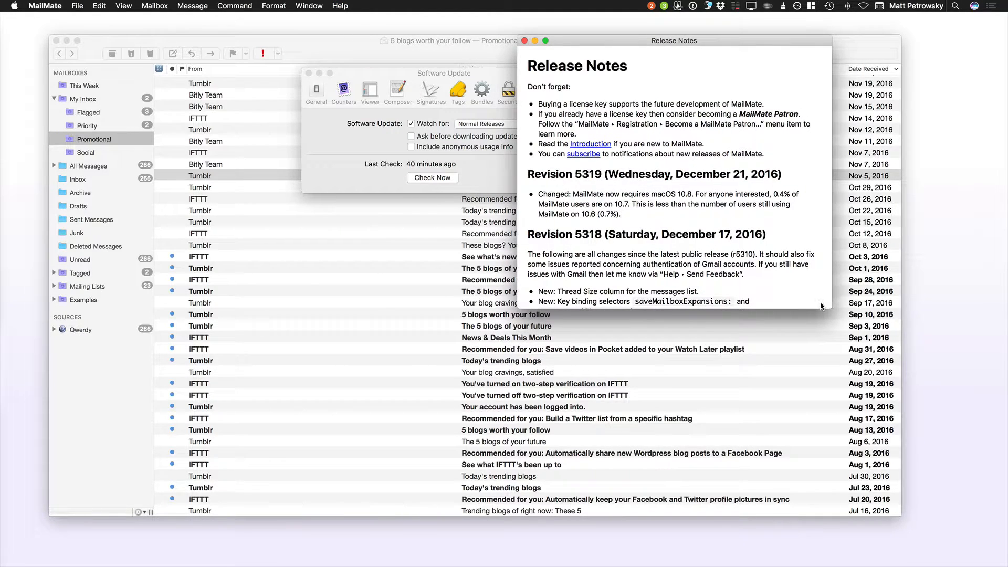
left_click_drag(822, 306, 938, 532)
Read the release notes down to Revision 5263, highlighting MmDefaultCSS and the defaults write command for MmUseOldToolbar.
scroll(875, 254, "down", 10)
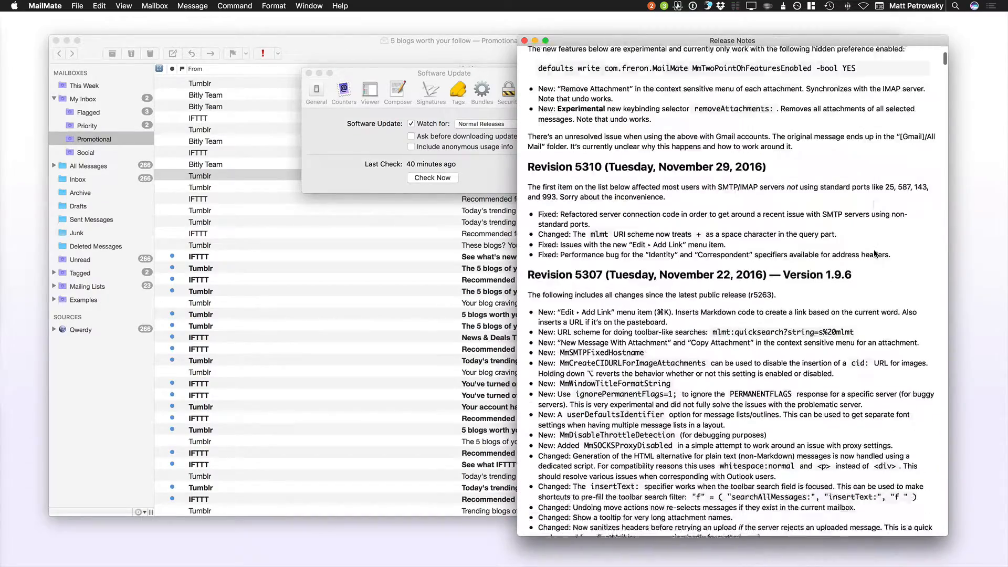
scroll(875, 254, "down", 20)
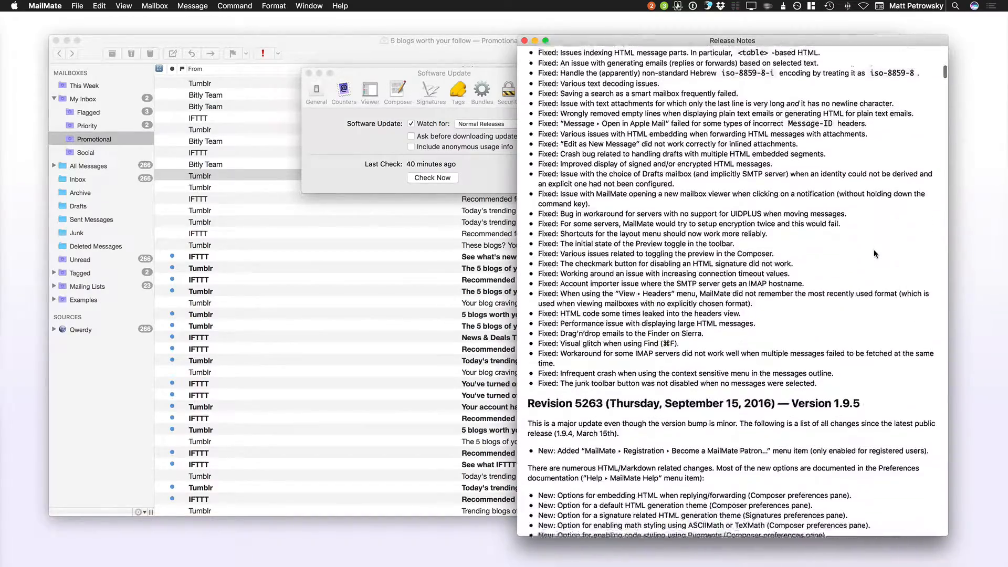
scroll(874, 249, "down", 10)
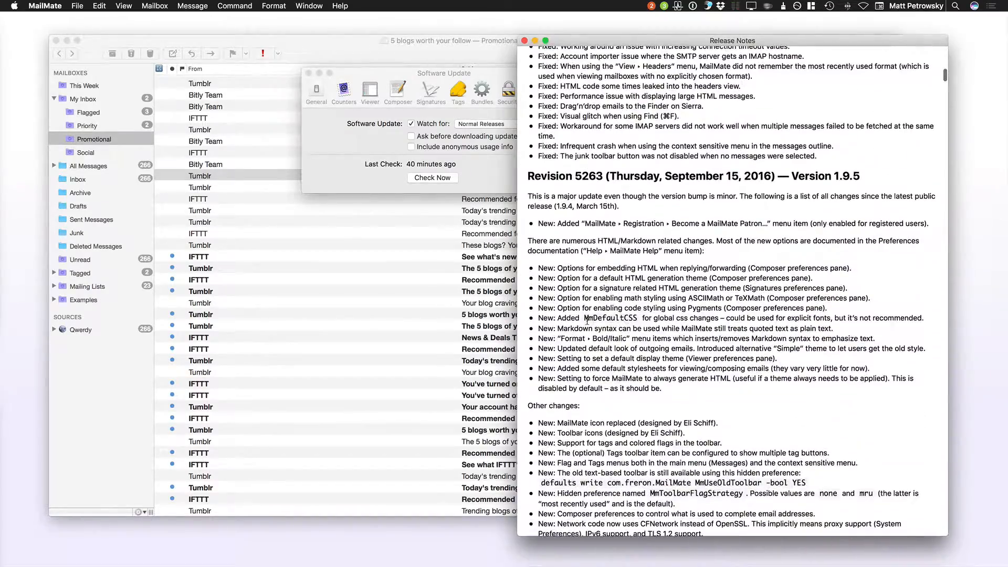
left_click_drag(585, 318, 638, 318)
scroll(618, 400, "down", 4)
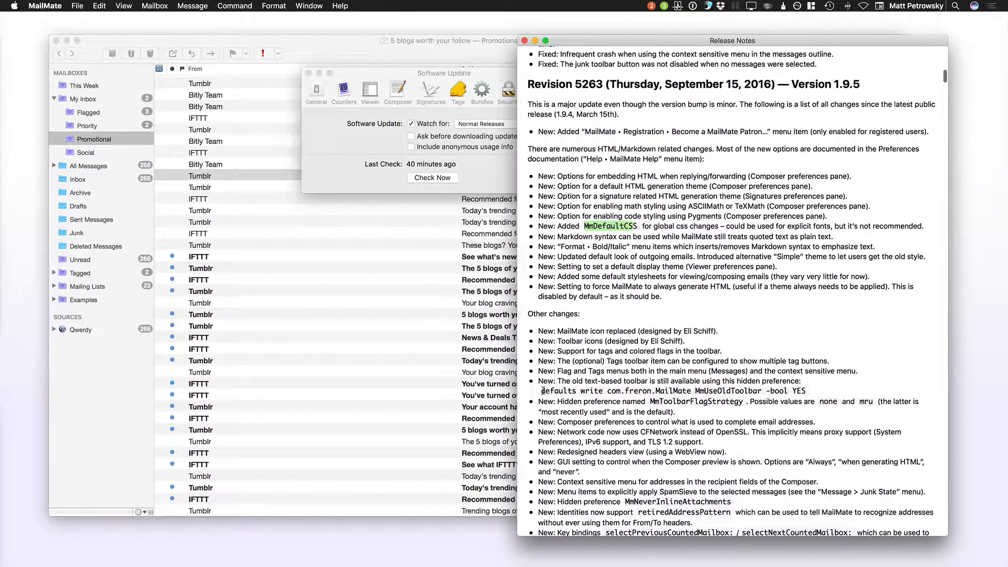
left_click_drag(542, 390, 807, 393)
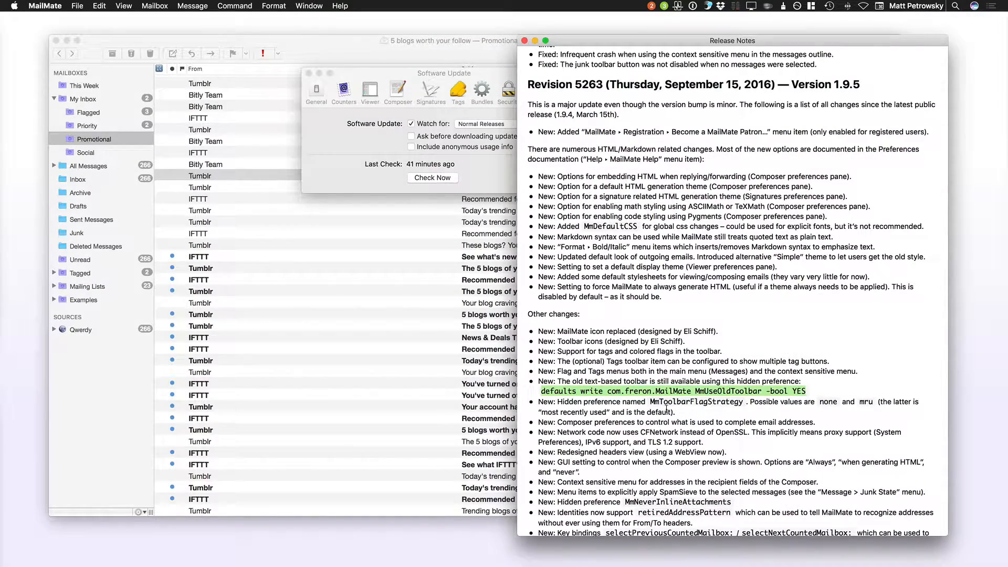
Read on to the Revision 5232 notes and highlight the start of the MmSortRecipientHeaders preference name.
scroll(753, 303, "down", 20)
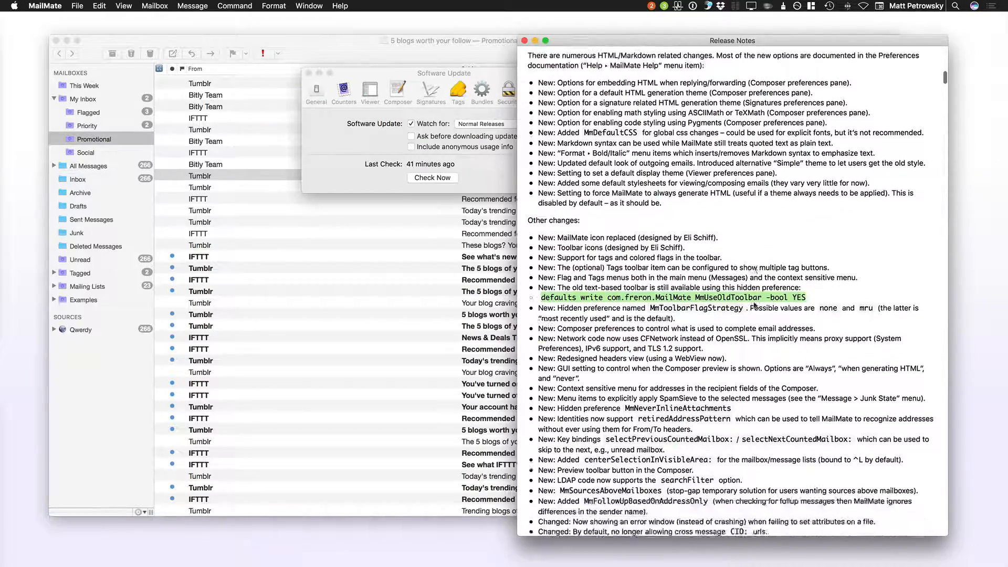
scroll(754, 304, "down", 20)
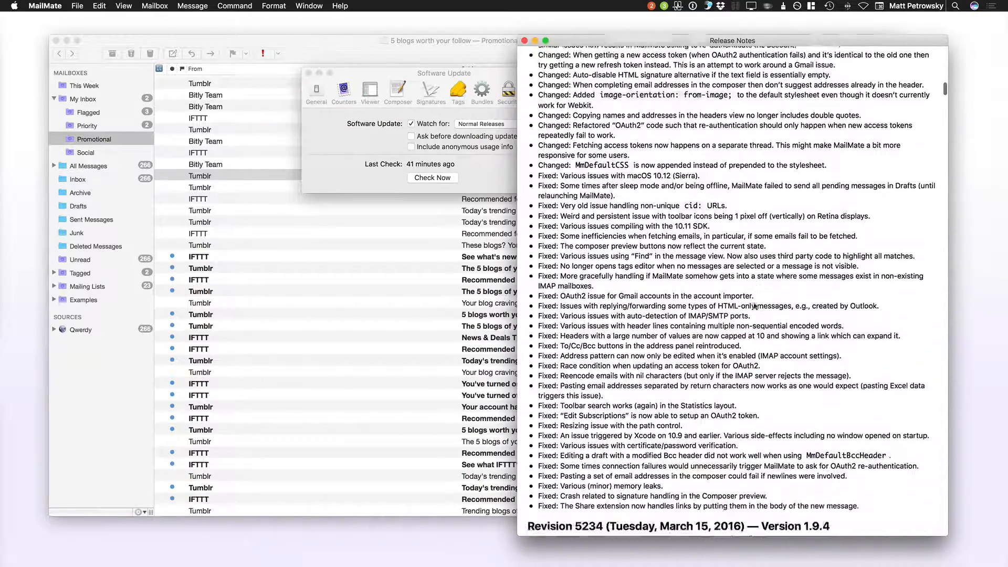
scroll(754, 304, "down", 6)
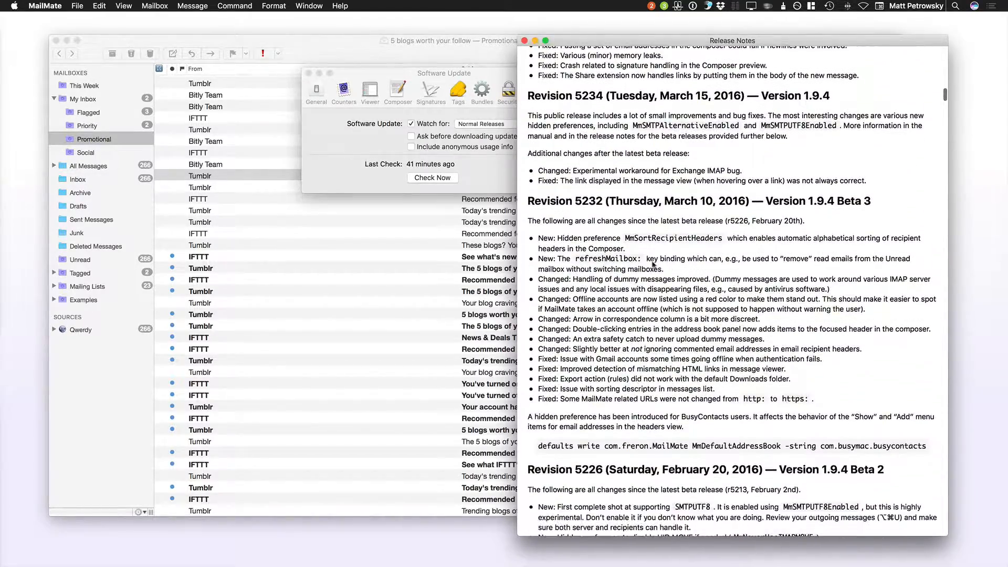
left_click_drag(626, 238, 637, 239)
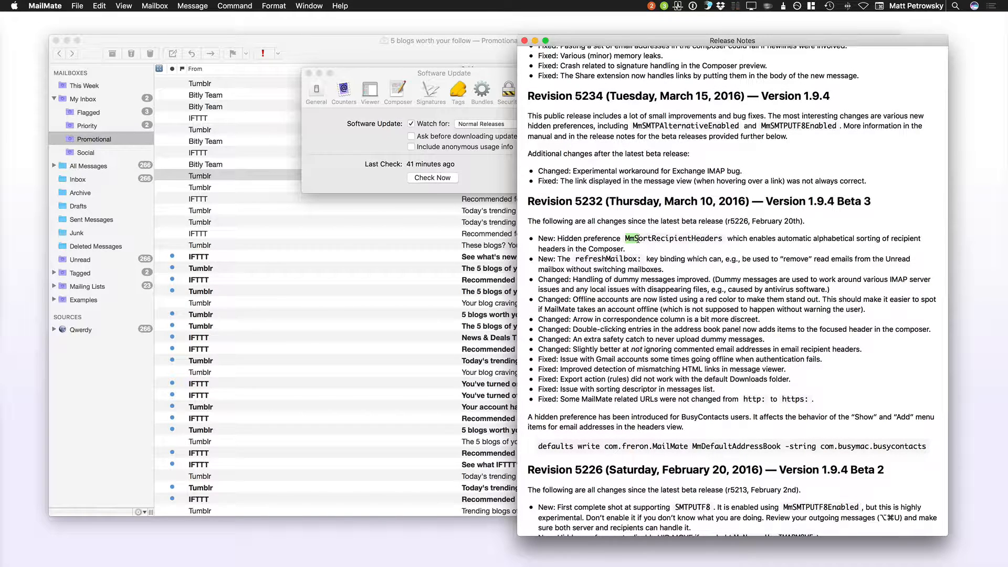